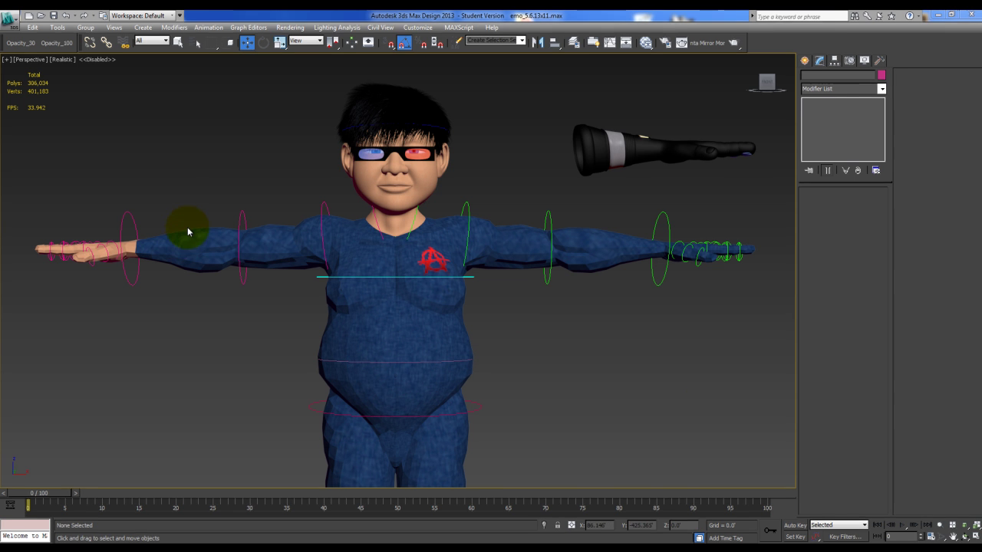
# Clone the character's body mesh in place
pyautogui.click(124, 217)
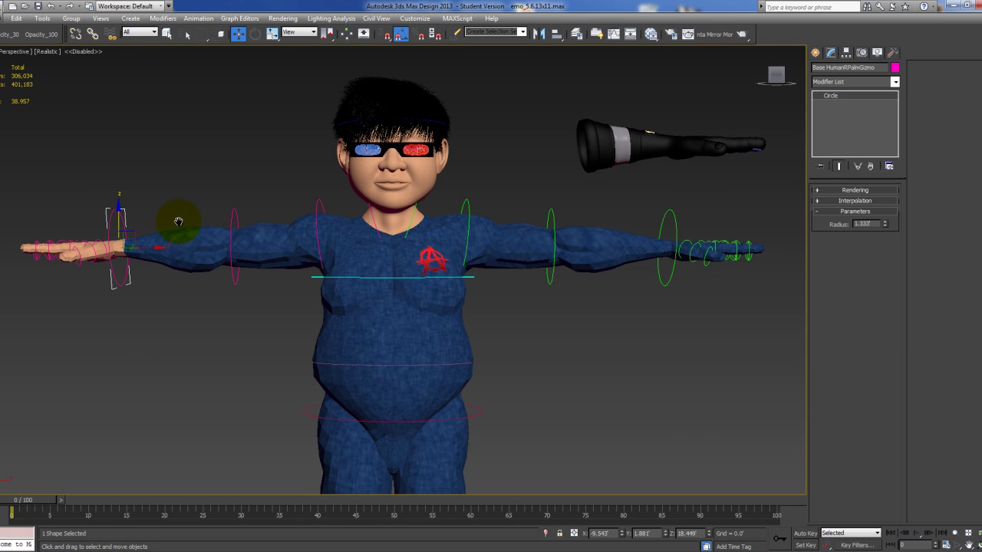
pyautogui.click(375, 327)
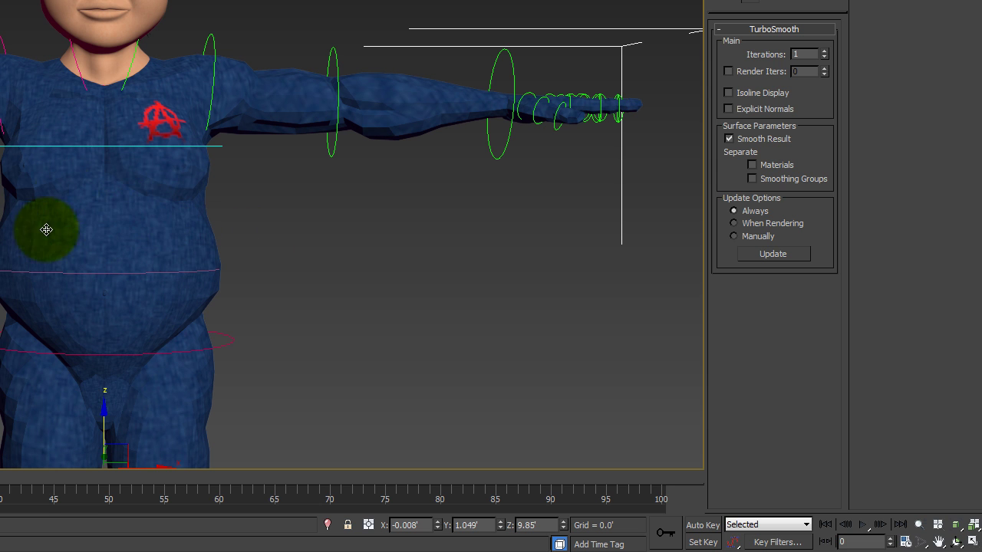
pyautogui.click(445, 221)
pyautogui.click(141, 205)
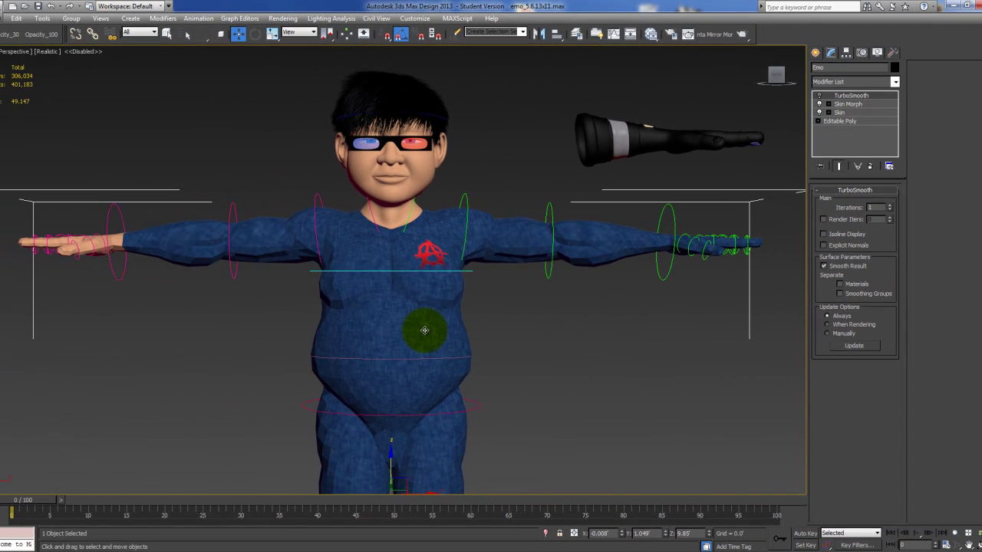
pyautogui.hotkey('ctrl', 'v')
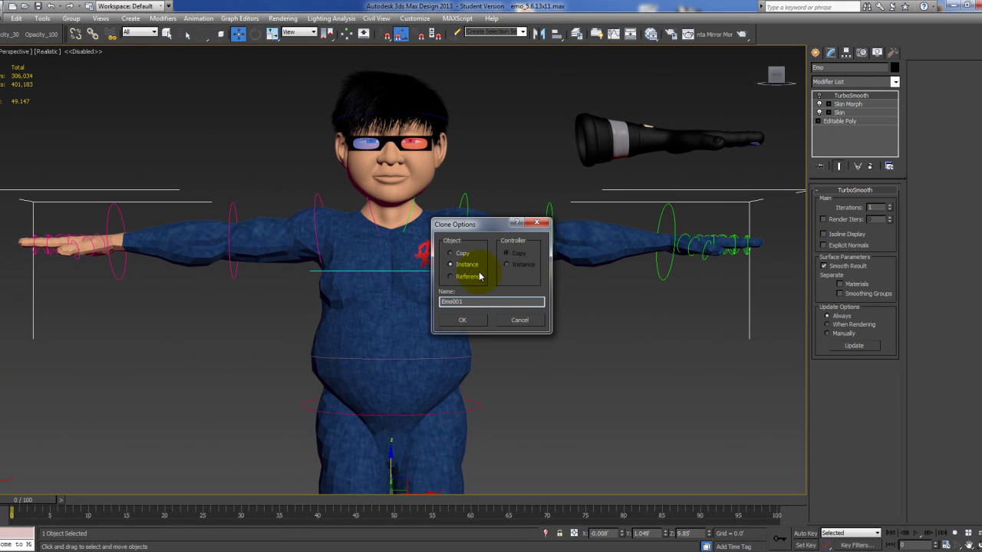
pyautogui.click(466, 323)
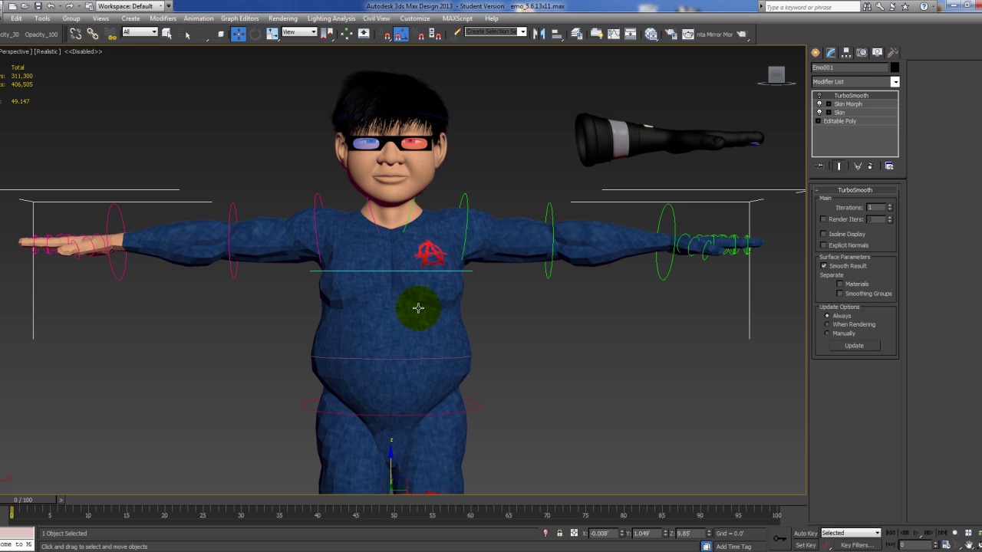
# Toggle see-through display for the cloned body and collapse its modifier stack from TurboSmooth down to an Editable Poly
pyautogui.hotkey('alt', 'x')
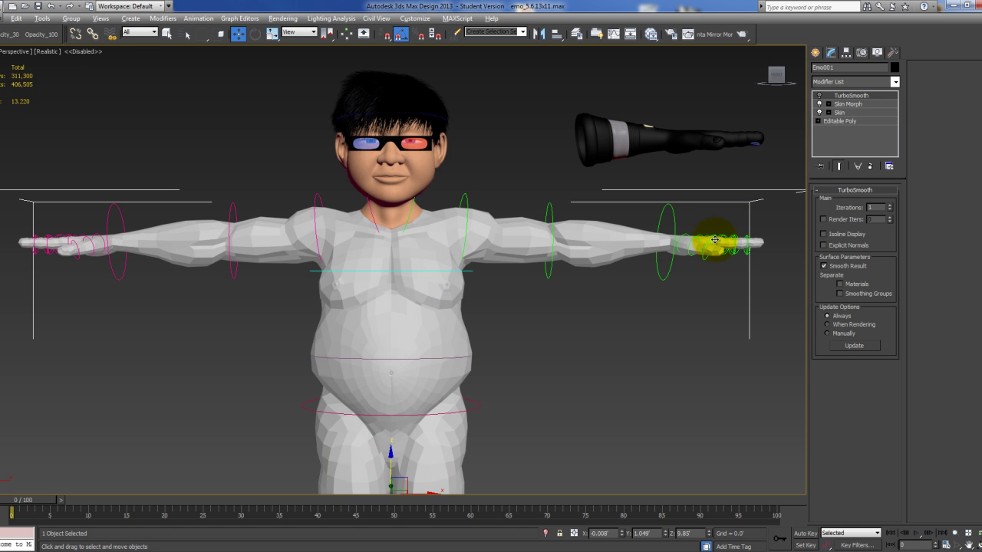
pyautogui.rightClick(855, 96)
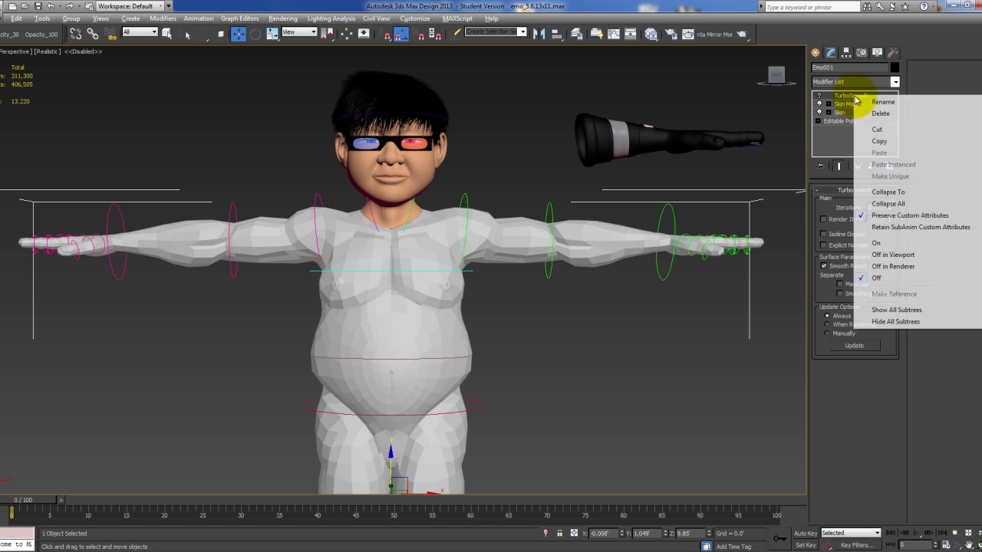
pyautogui.click(892, 193)
pyautogui.click(517, 323)
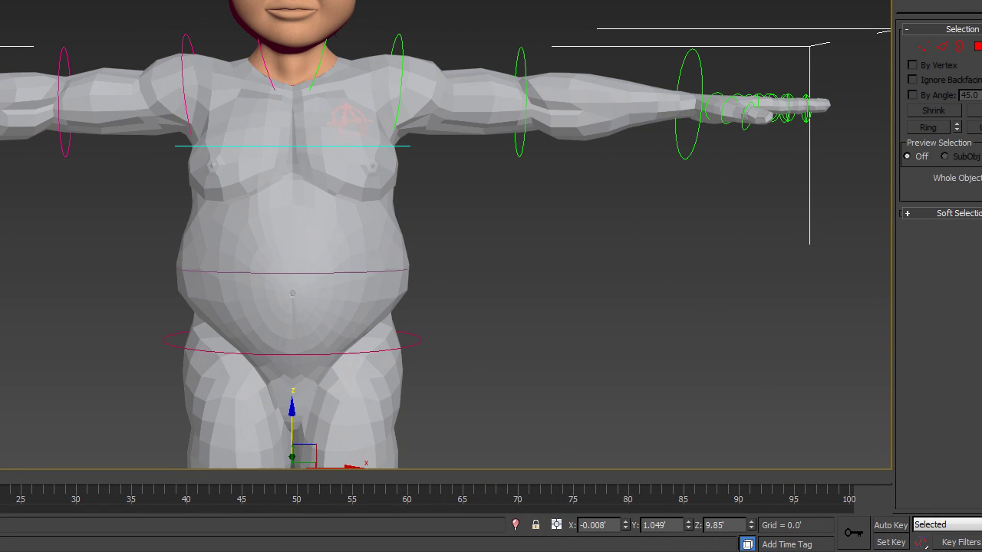
# Mirror the collapsed body clone across the X axis with No Clone and zero offset
pyautogui.click(484, 1)
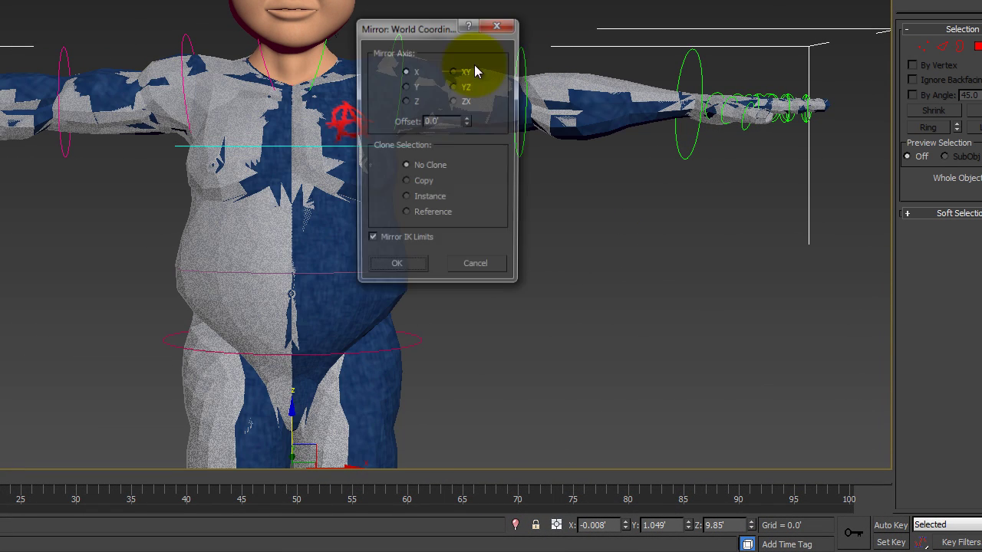
pyautogui.click(396, 272)
pyautogui.moveTo(99, 103); pyautogui.dragTo(519, 175, button='middle')
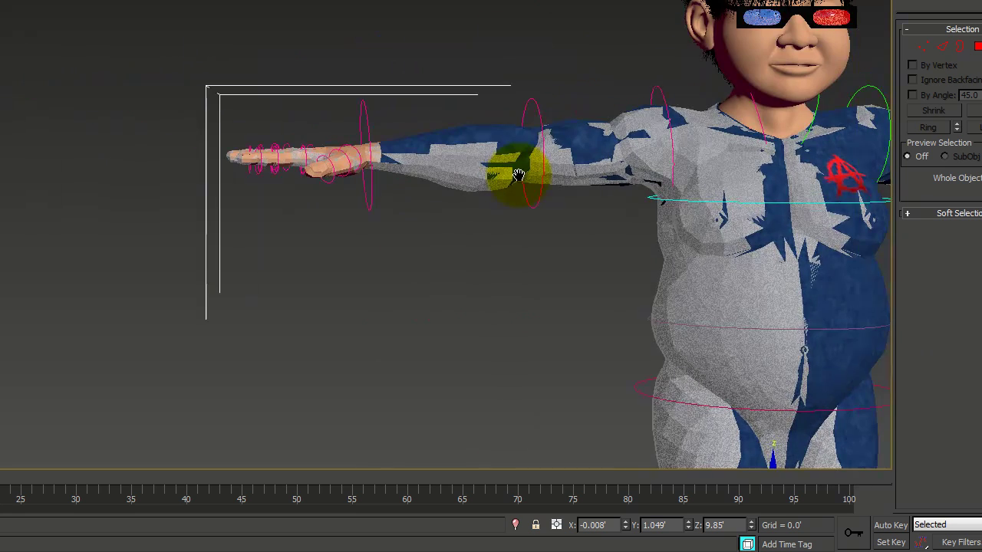
# Apply a Skin Wrap modifier to the mirrored clone and add the original Emo body as its control object
pyautogui.click(944, 1)
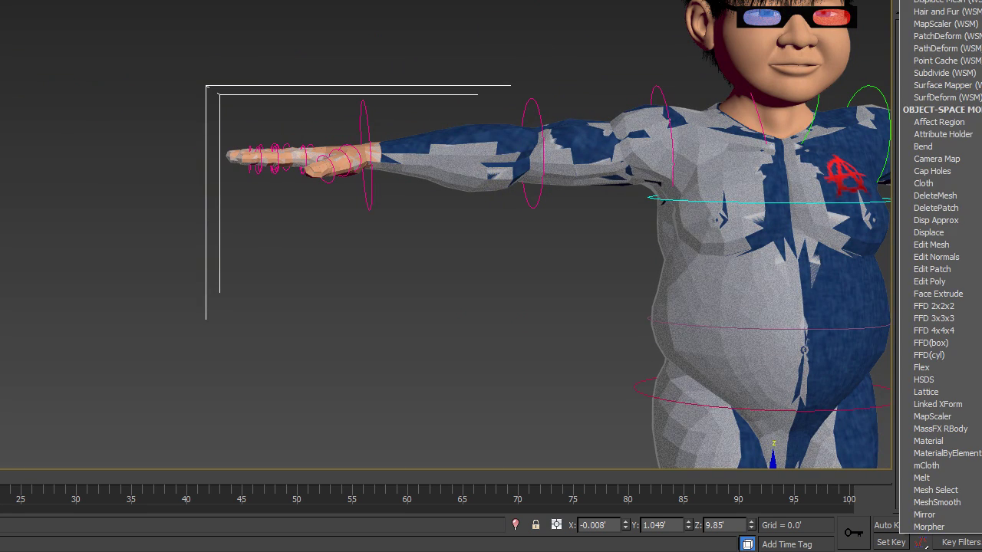
pyautogui.scroll(-15, 941, 109)
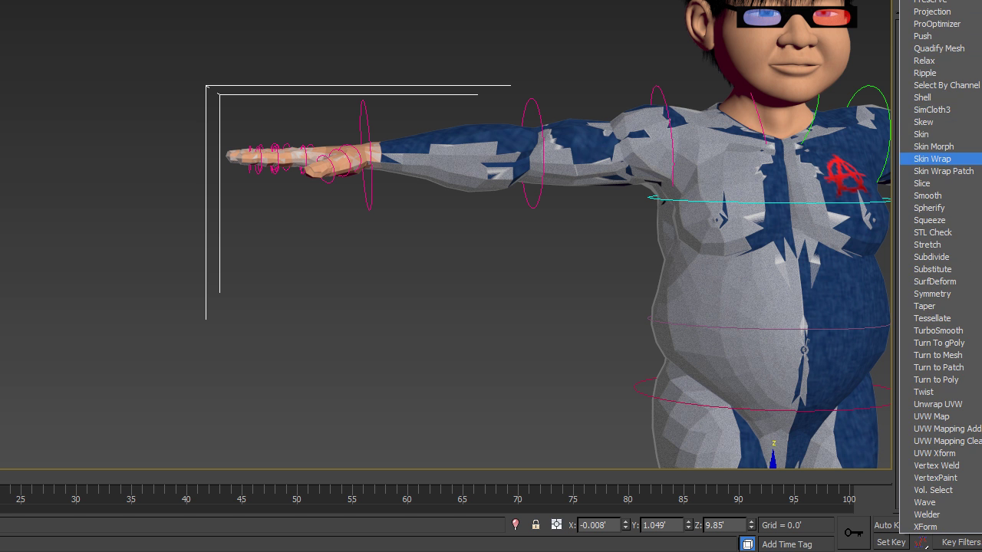
pyautogui.click(932, 159)
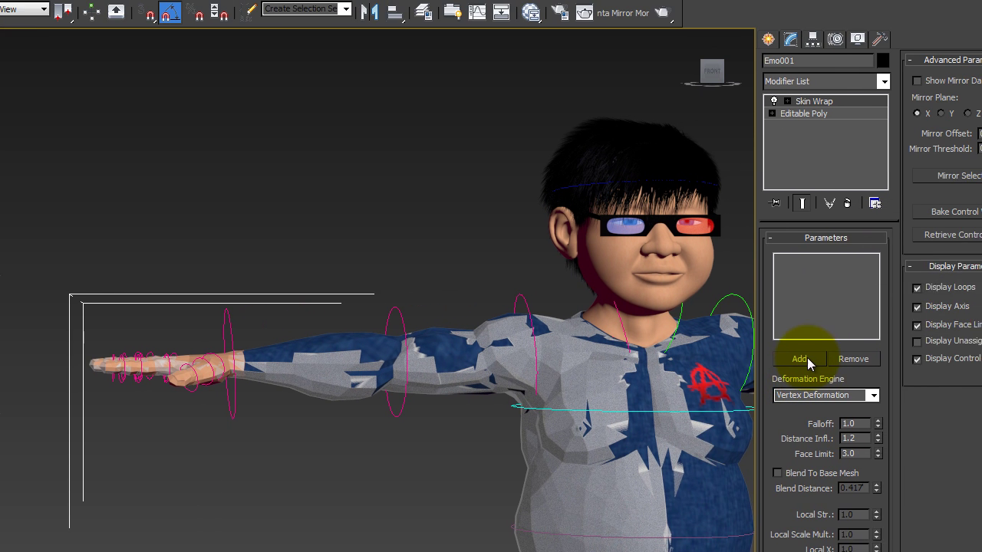
pyautogui.click(803, 358)
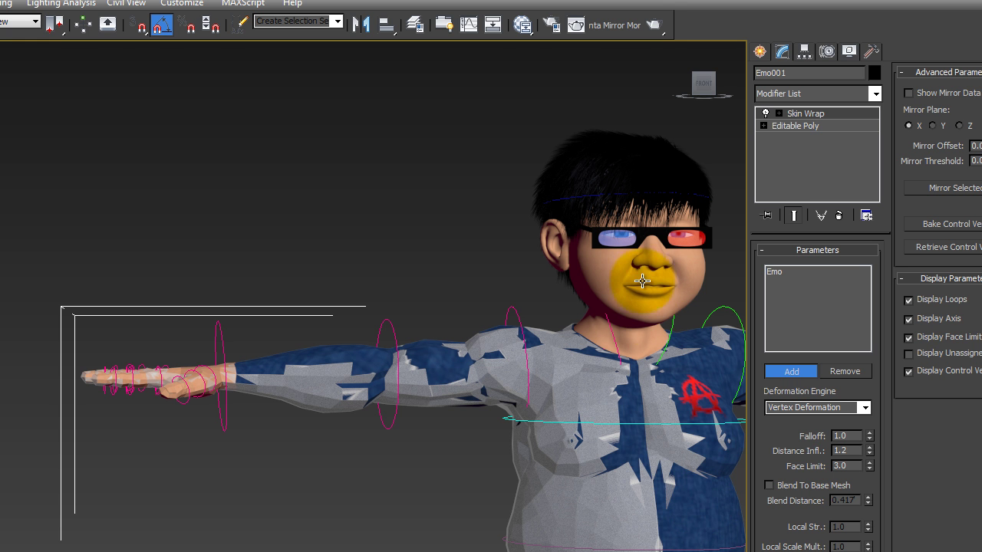
pyautogui.moveTo(600, 315); pyautogui.dragTo(368, 325, button='middle')
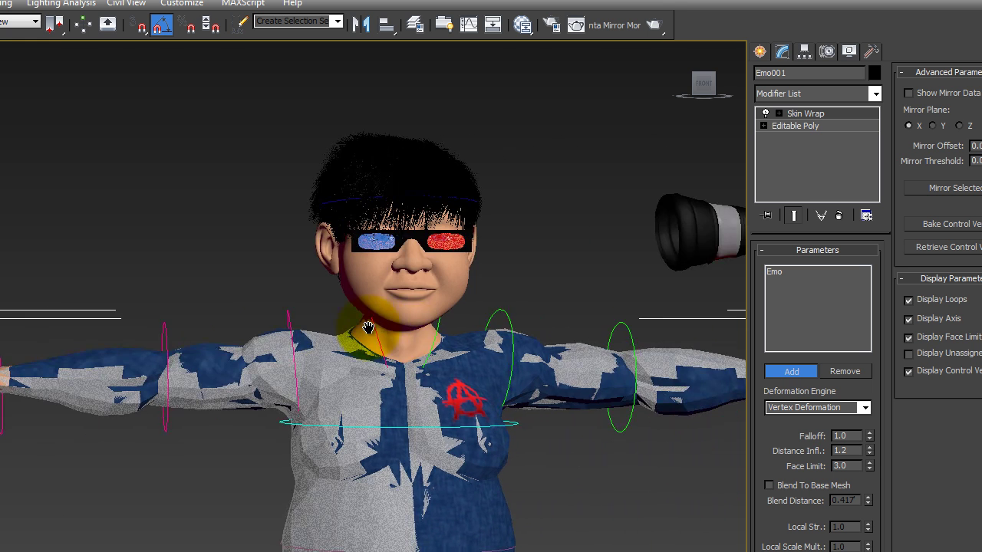
pyautogui.rightClick(132, 203)
# Set the clone's Skin Wrap to Face Deformation with falloff 10.0, and enable Blend To Base Mesh with a 10.117' blend distance
pyautogui.click(58, 217)
pyautogui.click(495, 519)
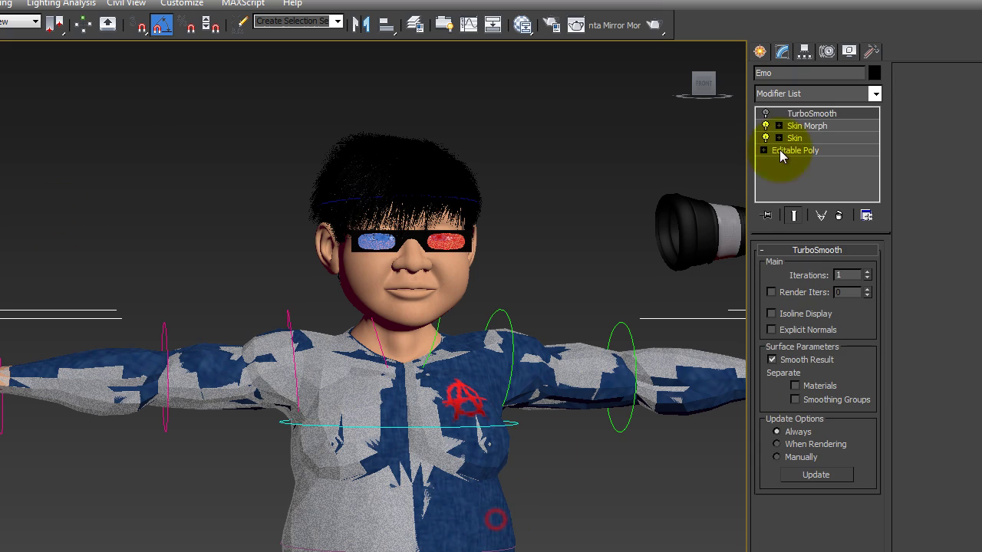
pyautogui.click(102, 392)
pyautogui.moveTo(232, 330); pyautogui.dragTo(358, 321, button='middle')
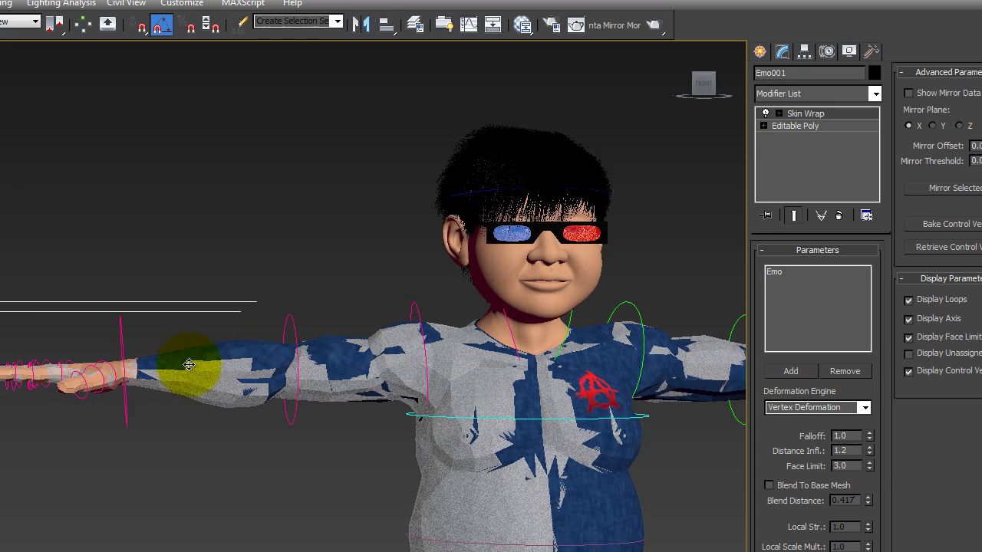
pyautogui.keyDown('ctrl'); pyautogui.keyDown('alt'); pyautogui.moveTo(160, 364); pyautogui.dragTo(240, 182, button='middle'); pyautogui.keyUp('alt'); pyautogui.keyUp('ctrl')
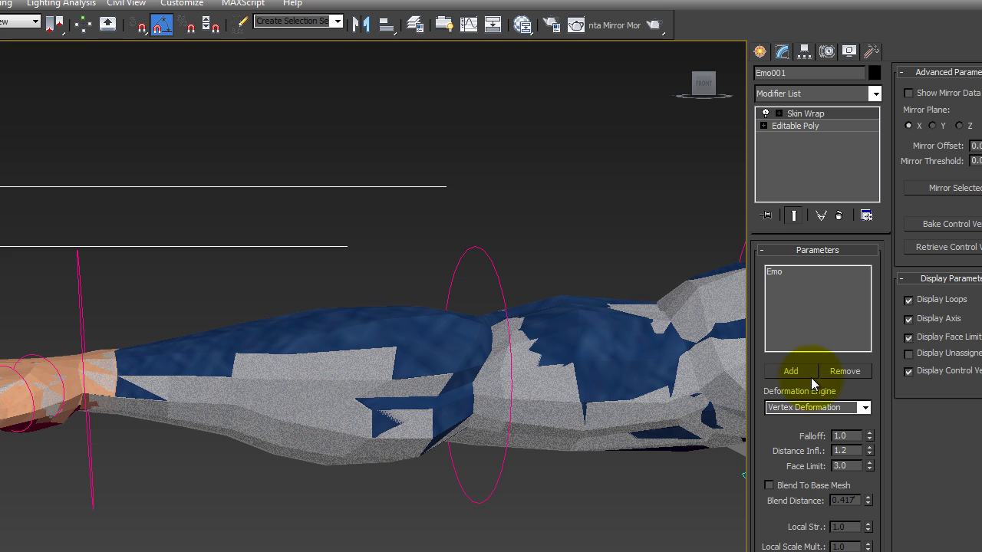
pyautogui.click(861, 408)
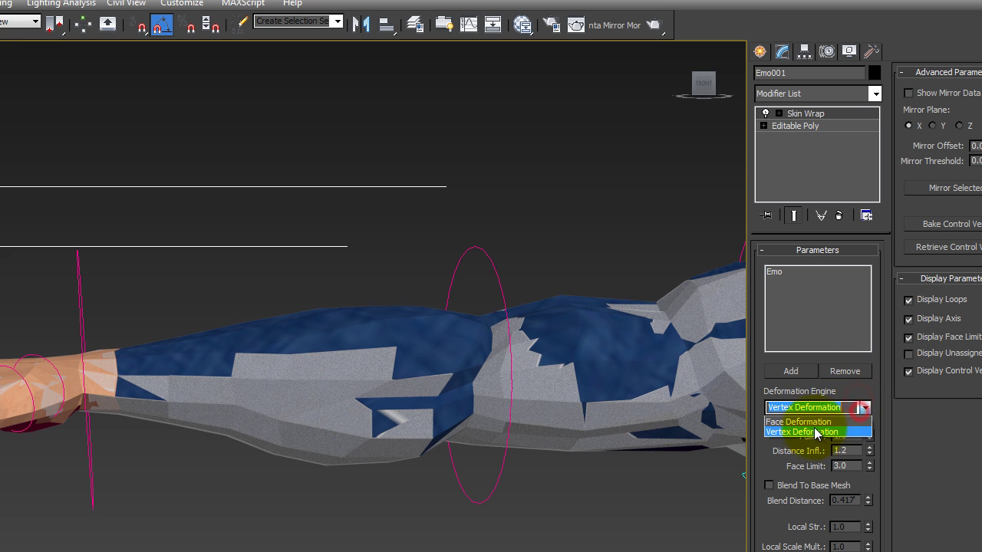
pyautogui.click(805, 422)
pyautogui.moveTo(868, 436); pyautogui.dragTo(848, 417)
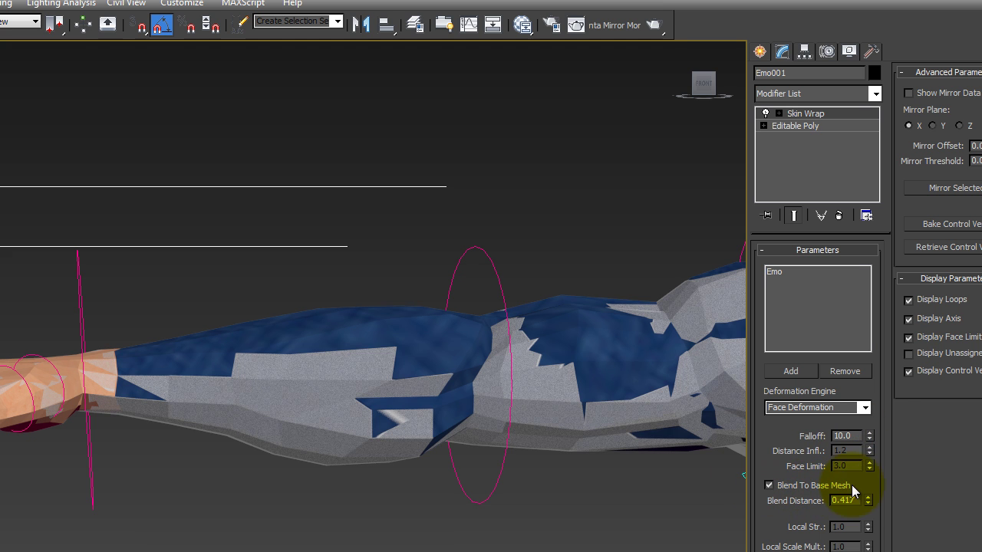
pyautogui.moveTo(854, 242); pyautogui.dragTo(866, 505)
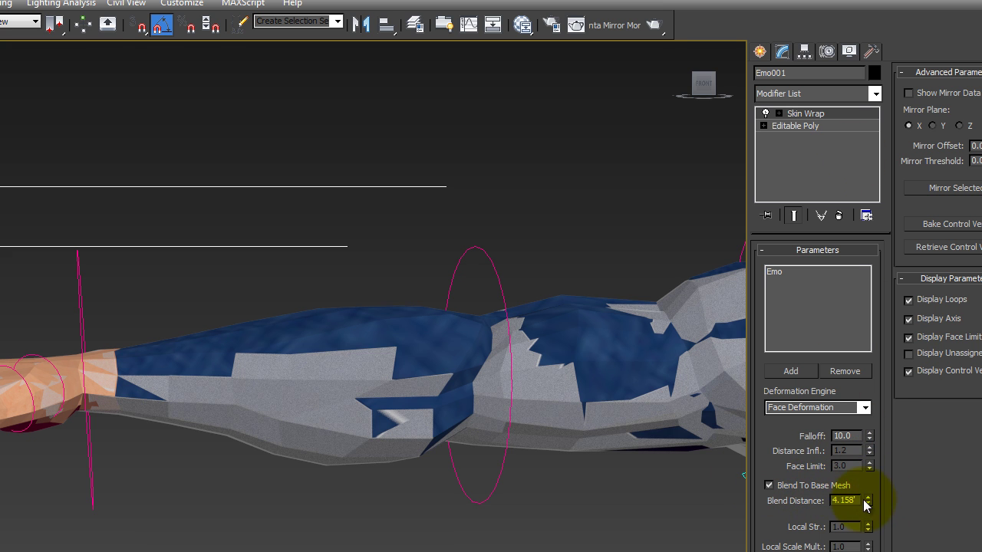
pyautogui.moveTo(868, 394); pyautogui.dragTo(871, 500)
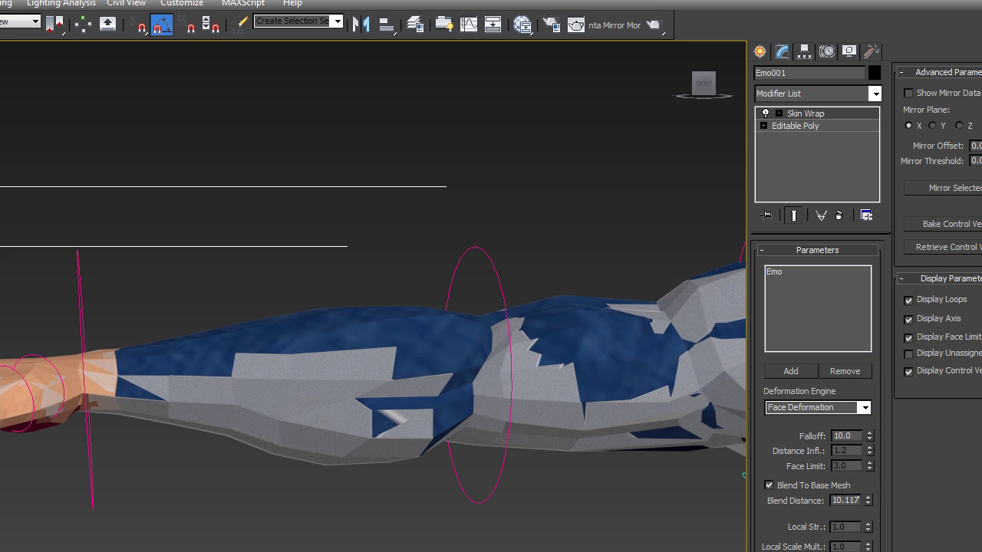
# Rotate the right palm gizmo so the hand bends straight up at the wrist
pyautogui.moveTo(110, 288); pyautogui.dragTo(218, 327, button='middle')
pyautogui.click(148, 300)
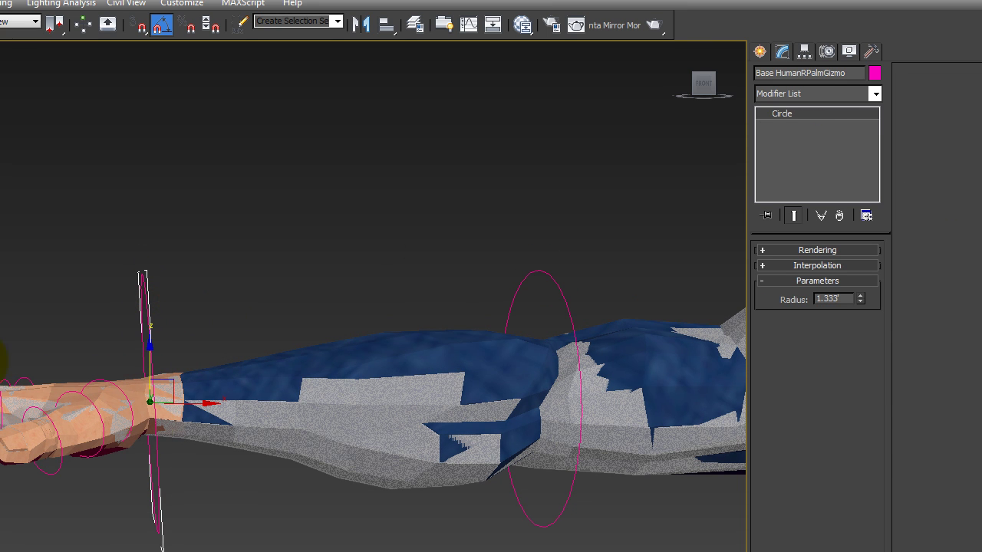
pyautogui.moveTo(343, 406); pyautogui.dragTo(241, 416, button='middle')
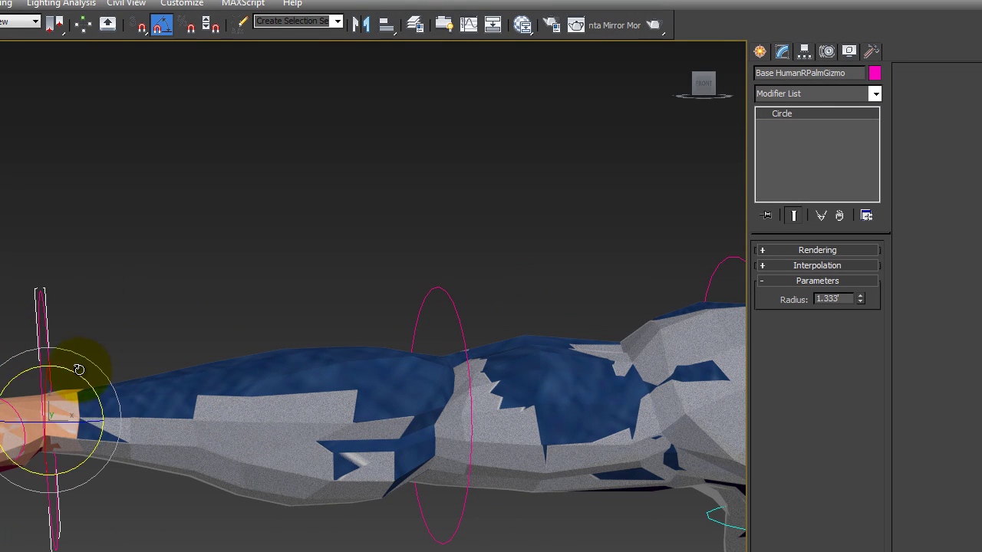
pyautogui.moveTo(77, 382); pyautogui.dragTo(126, 426)
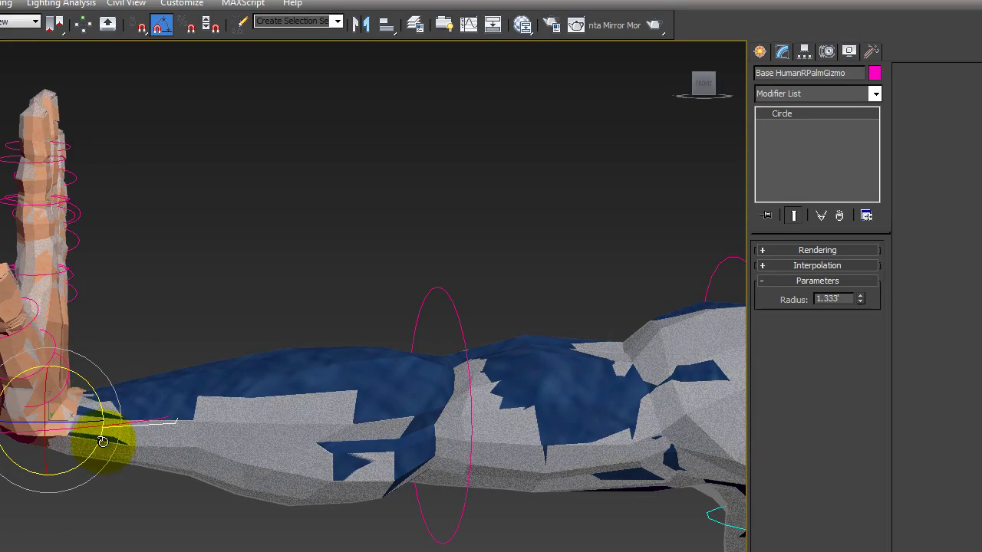
pyautogui.keyDown('alt'); pyautogui.moveTo(100, 442); pyautogui.dragTo(220, 416, button='middle'); pyautogui.keyUp('alt')
# Collapse the Skin Wrap on the body clone into an Editable Poly, accepting the loss of the stack
pyautogui.click(219, 417)
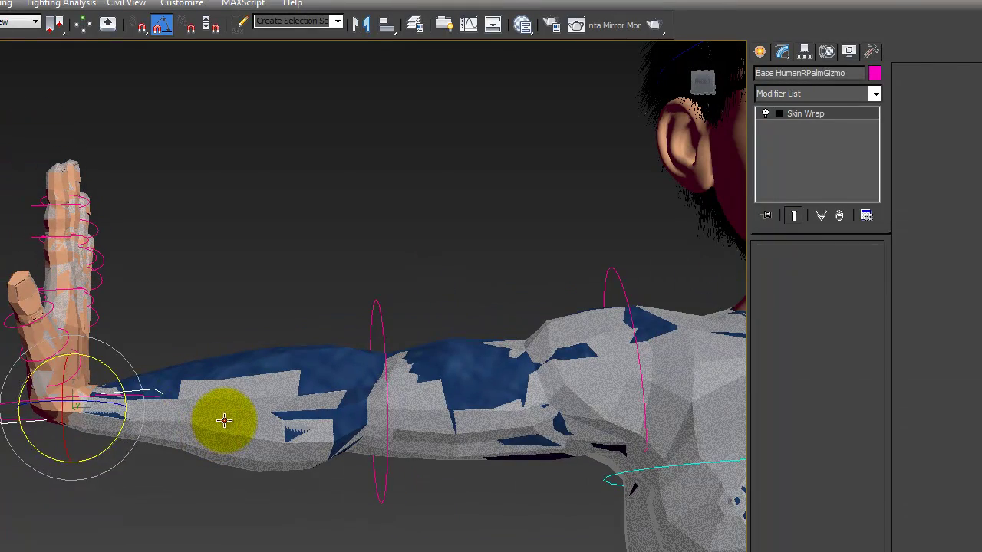
pyautogui.rightClick(826, 115)
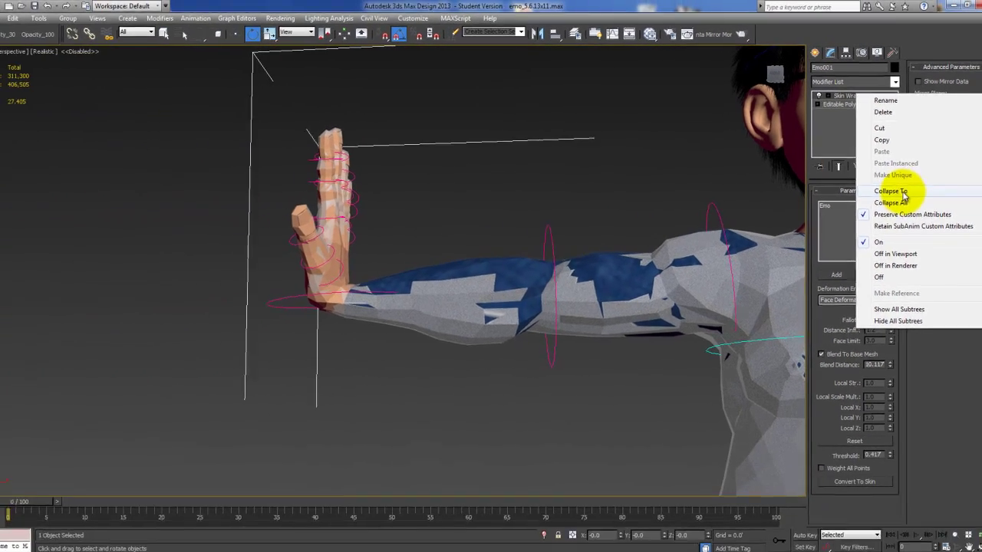
pyautogui.click(882, 253)
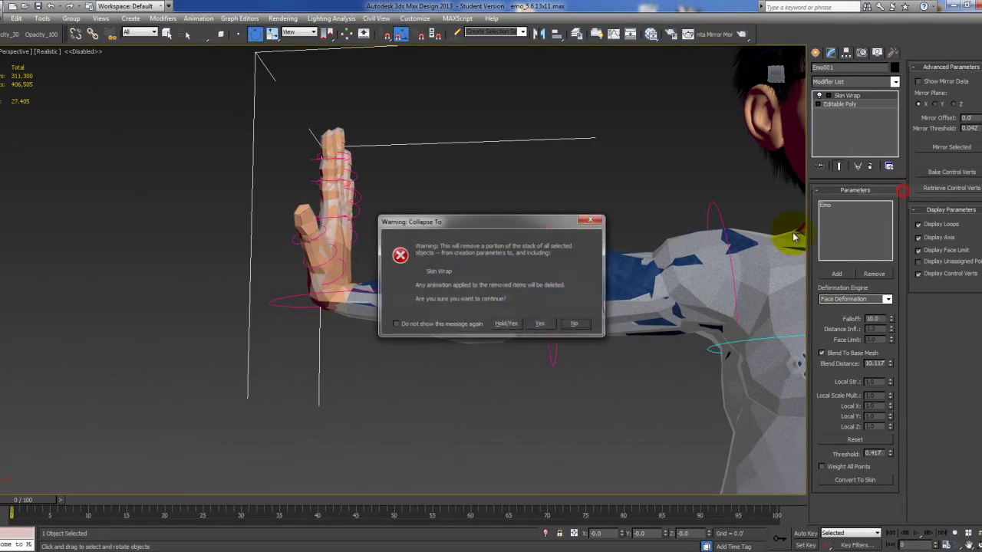
pyautogui.click(543, 325)
pyautogui.keyDown('alt'); pyautogui.moveTo(599, 248); pyautogui.dragTo(459, 202, button='middle'); pyautogui.keyUp('alt')
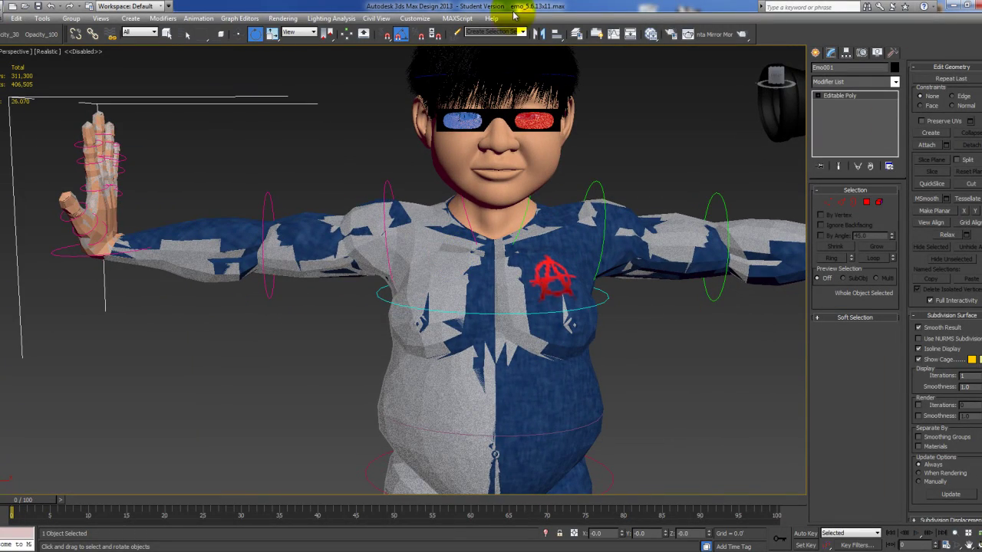
# Mirror the posed body clone across the X axis with No Clone so its raised hand changes sides
pyautogui.click(540, 34)
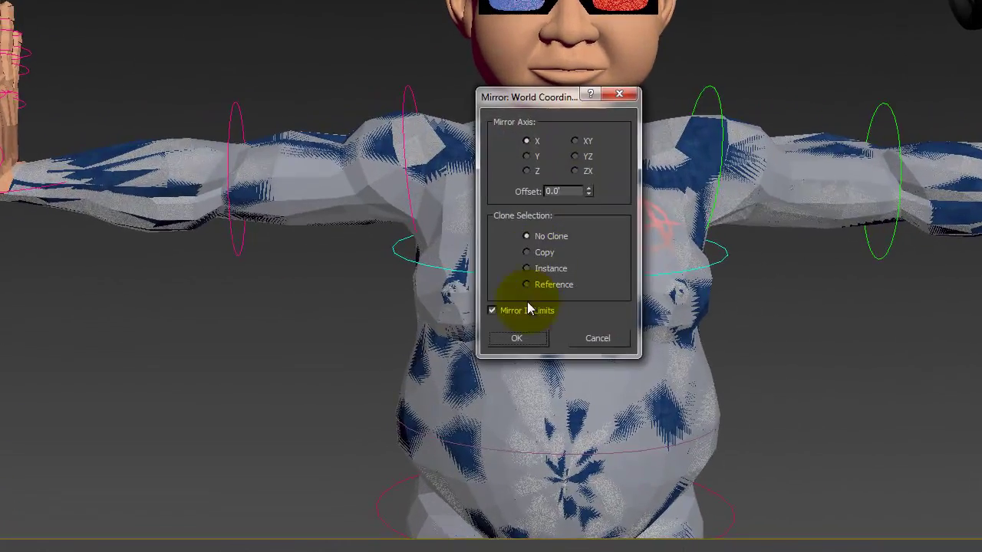
pyautogui.click(464, 348)
pyautogui.scroll(4, 84, 101)
pyautogui.moveTo(84, 100); pyautogui.dragTo(483, 97, button='middle')
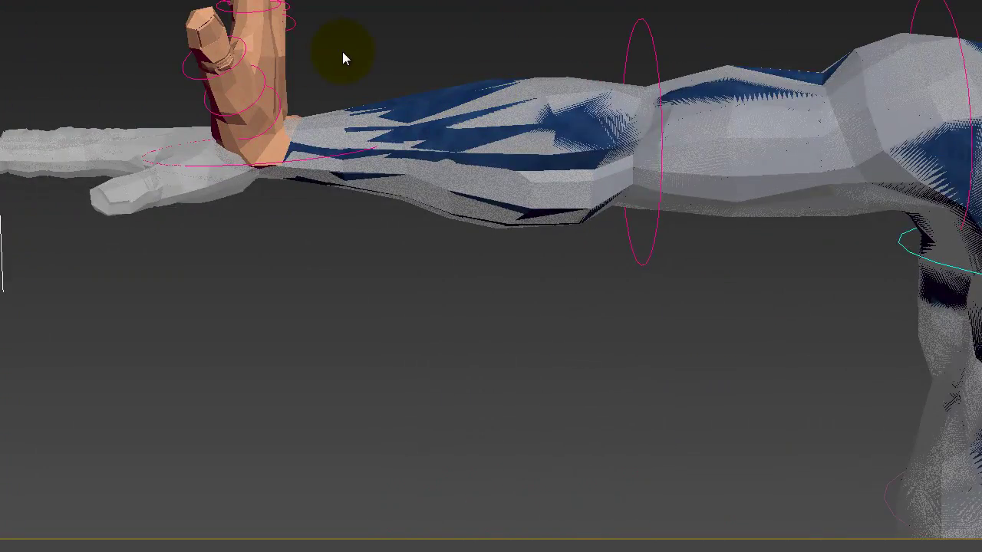
# Rotate the right palm gizmo back down so the character's right hand lies straight in line with the forearm
pyautogui.scroll(-1, 342, 56)
pyautogui.click(307, 169)
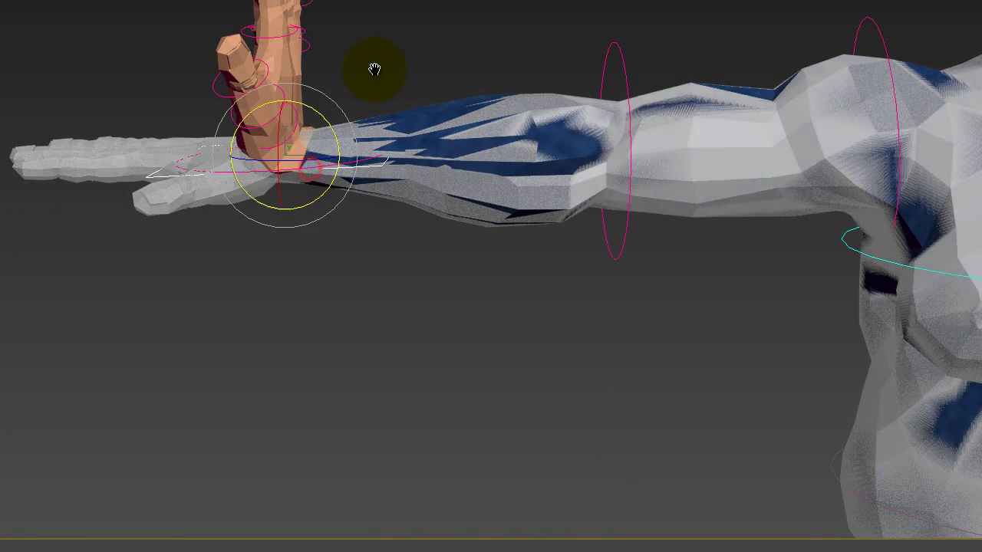
pyautogui.moveTo(372, 68); pyautogui.dragTo(398, 80, button='middle')
pyautogui.moveTo(356, 141); pyautogui.dragTo(338, 70)
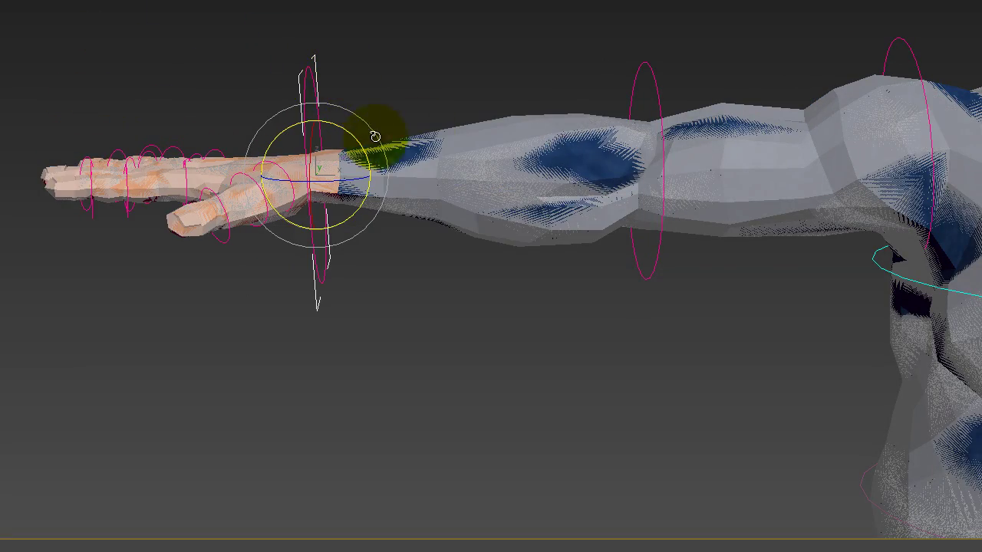
pyautogui.moveTo(531, 108); pyautogui.dragTo(426, 156, button='middle')
pyautogui.scroll(-1, 419, 98)
pyautogui.scroll(-2, 419, 98)
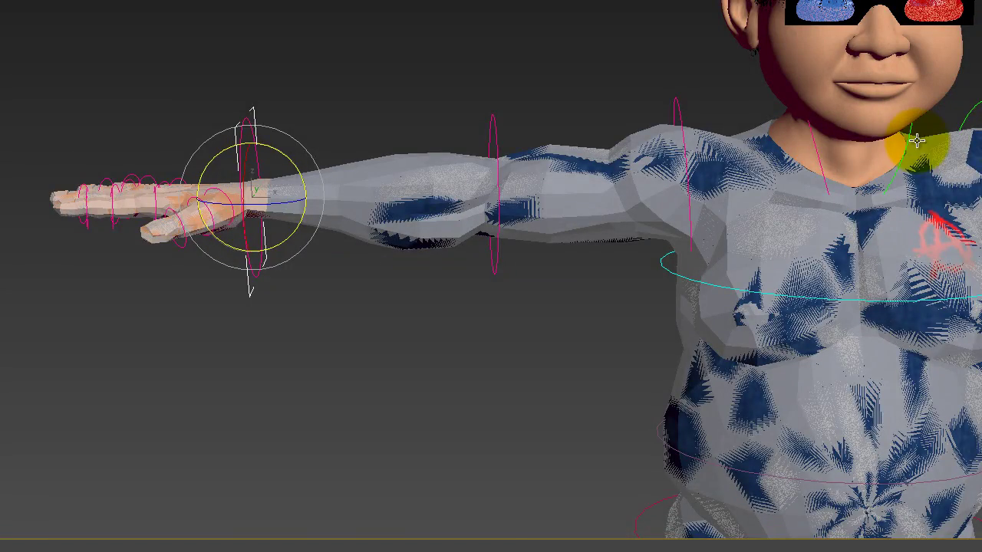
pyautogui.moveTo(914, 143); pyautogui.dragTo(424, 114, button='middle')
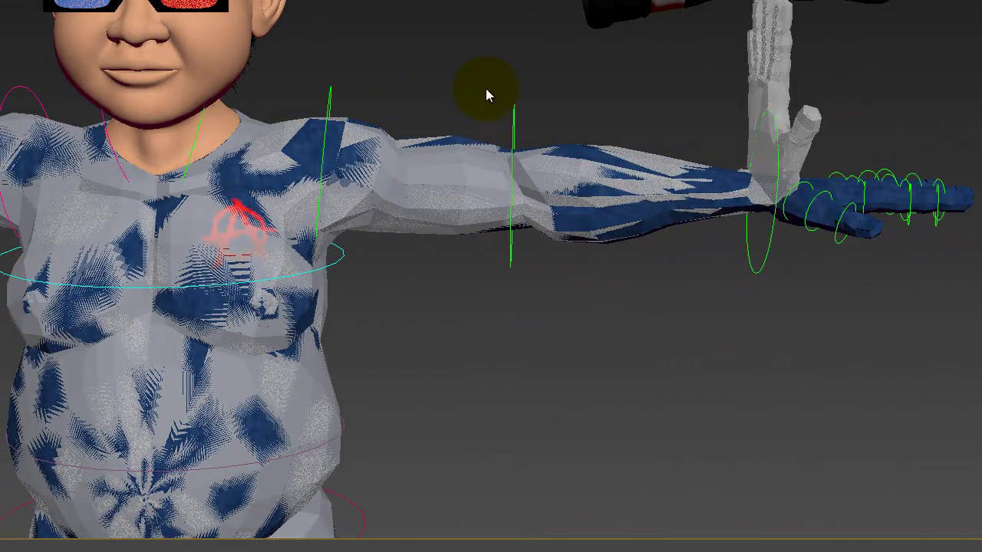
pyautogui.click(487, 88)
pyautogui.moveTo(778, 168); pyautogui.dragTo(675, 158, button='middle')
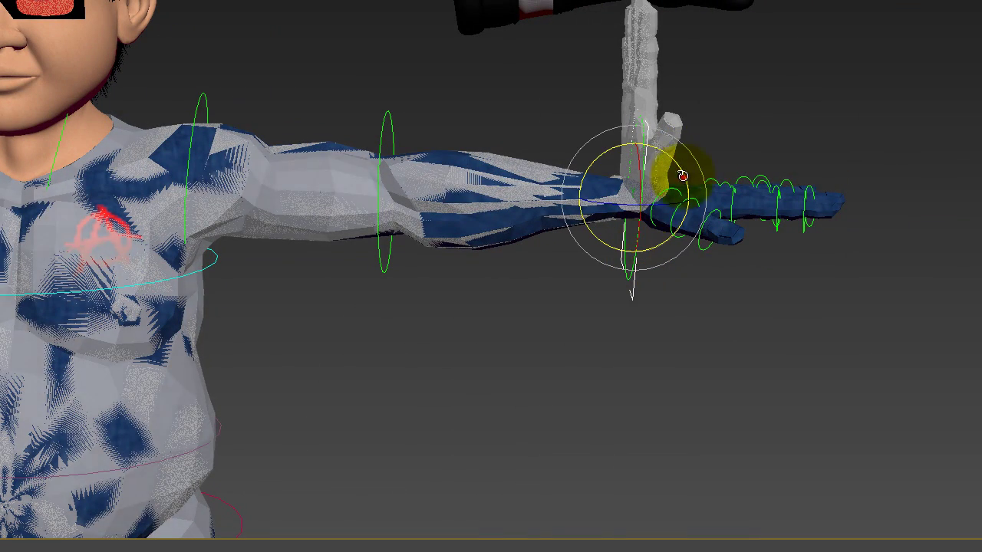
pyautogui.moveTo(675, 171); pyautogui.dragTo(715, 184)
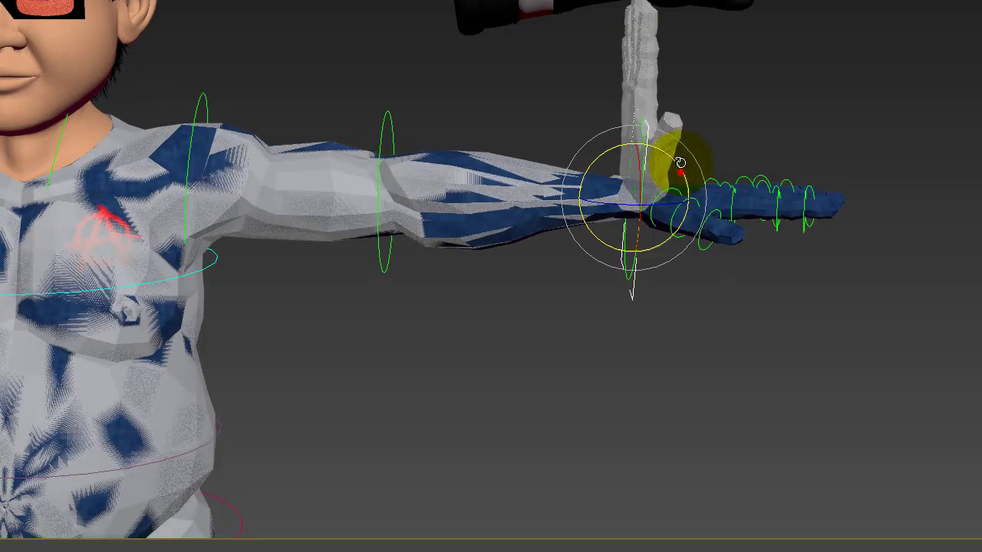
pyautogui.moveTo(659, 142); pyautogui.dragTo(676, 163)
pyautogui.click(768, 248)
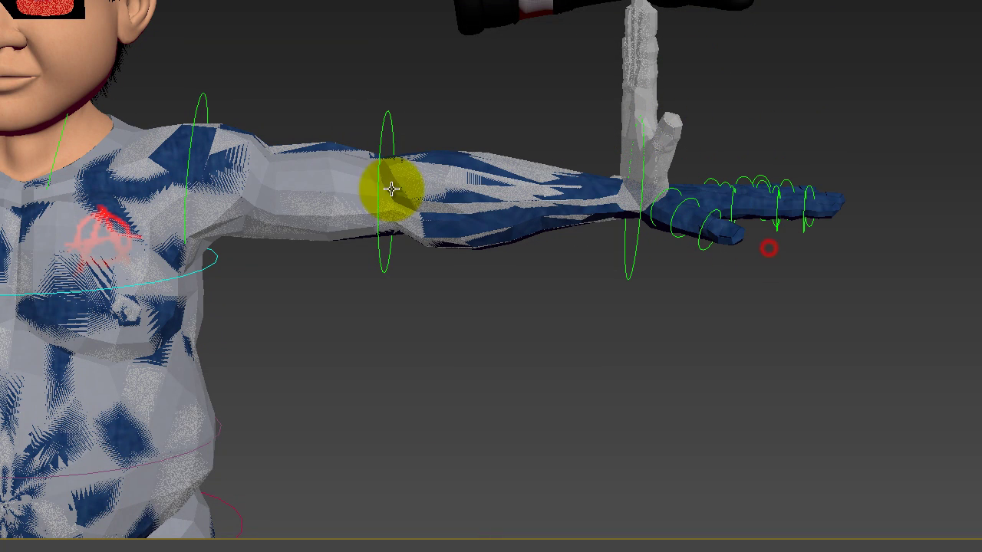
# Move the body clone upward so it stands clear of the character's own body
pyautogui.click(300, 202)
pyautogui.moveTo(153, 59); pyautogui.dragTo(310, 2, button='middle')
pyautogui.scroll(-5, 419, 215)
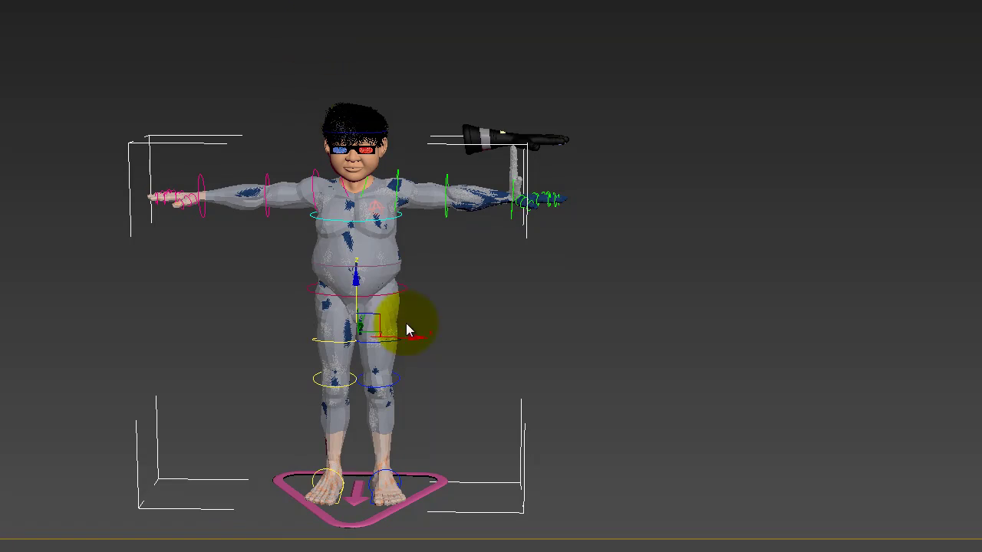
pyautogui.scroll(8, 445, 251)
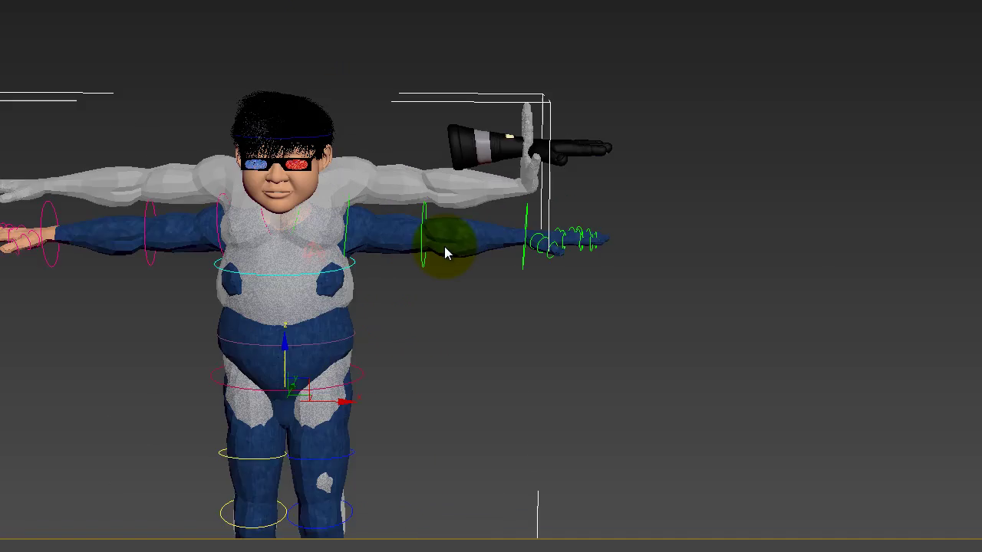
pyautogui.scroll(-1, 475, 178)
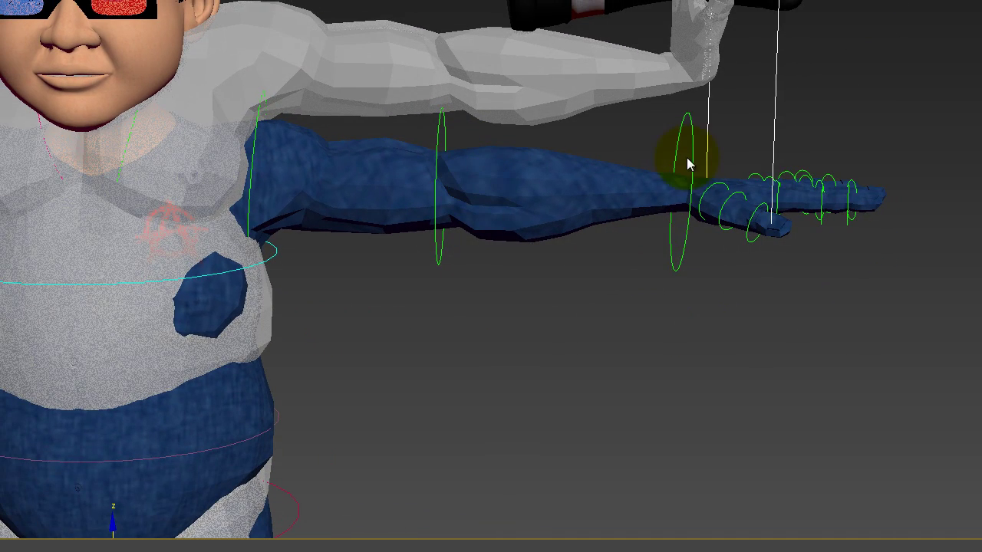
# Try a rotation of the right palm gizmo on the opposite arm, then undo it
pyautogui.moveTo(721, 151); pyautogui.dragTo(623, 221)
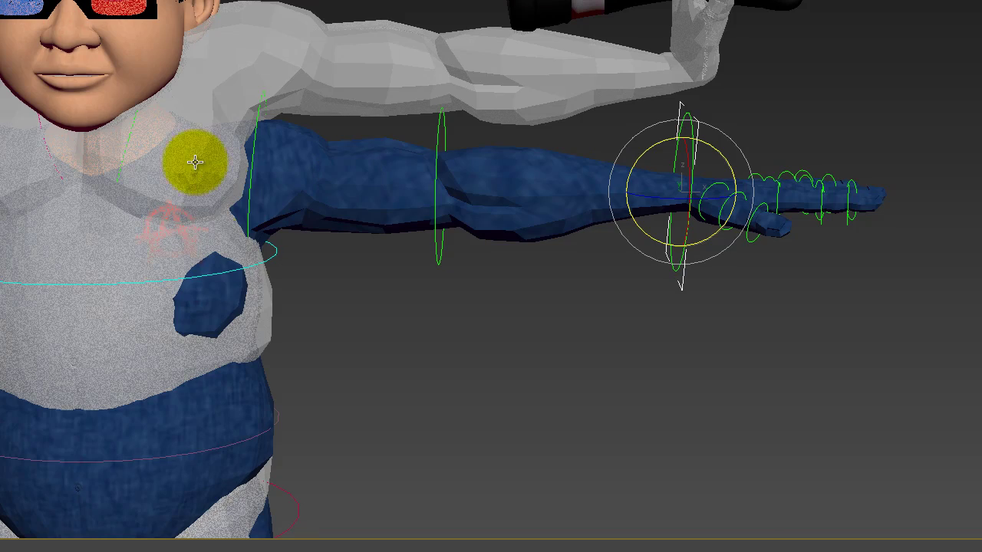
pyautogui.moveTo(198, 161); pyautogui.dragTo(573, 202, button='middle')
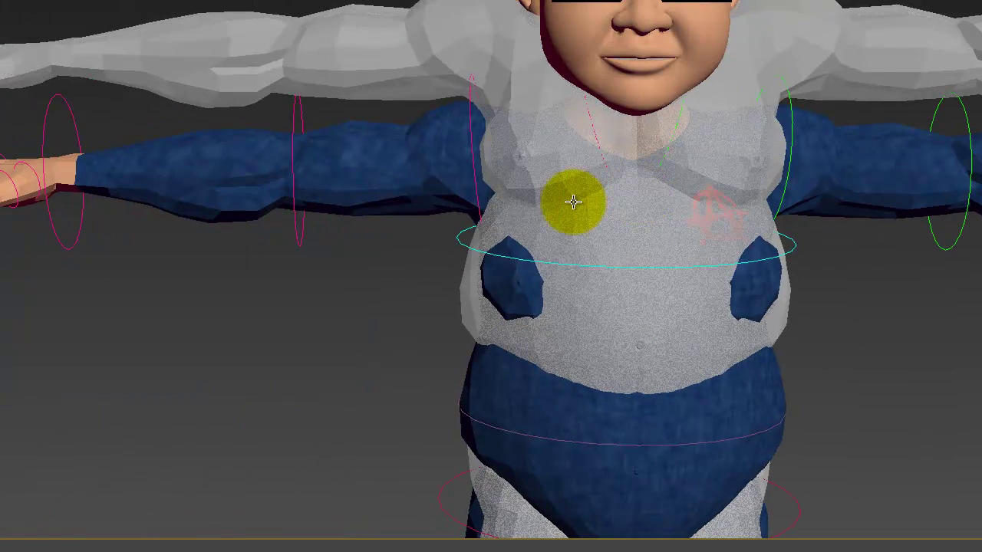
pyautogui.click(50, 113)
pyautogui.moveTo(90, 125); pyautogui.dragTo(153, 170)
pyautogui.hotkey('ctrl', 'z')
# Undo the body clone's upward move
pyautogui.moveTo(774, 191); pyautogui.dragTo(373, 170, button='middle')
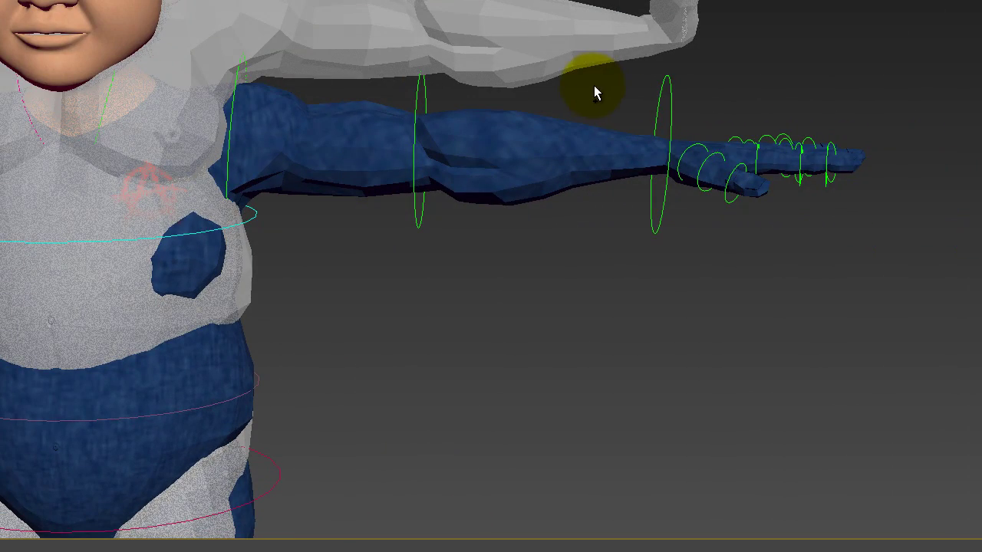
pyautogui.hotkey('ctrl', 'z')
pyautogui.hotkey('ctrl', 'z')
pyautogui.hotkey('ctrl', 'z')
# Rotate the left palm gizmo so the hand bends straight up at the wrist, lining up with the clone's raised hand
pyautogui.moveTo(666, 132); pyautogui.dragTo(558, 131, button='middle')
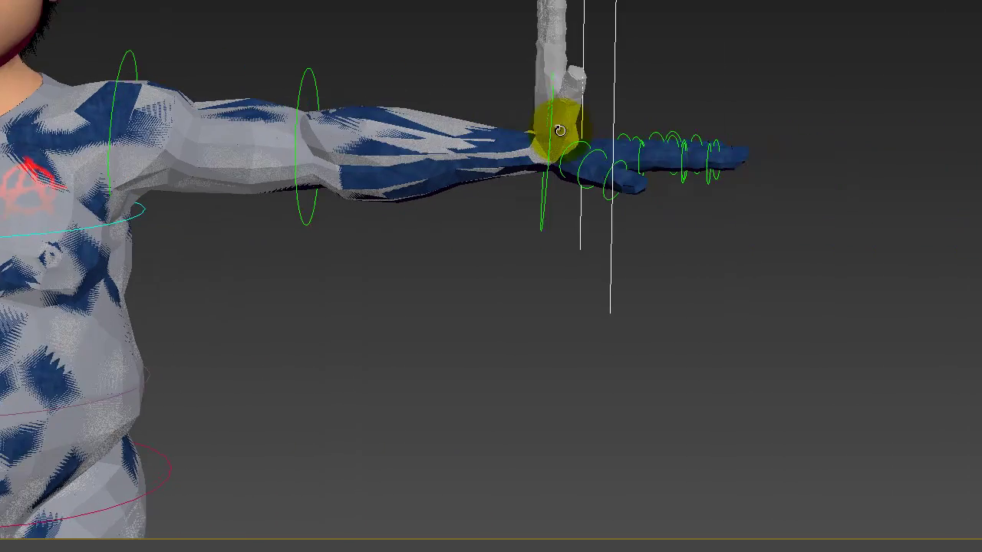
pyautogui.click(516, 318)
pyautogui.click(547, 204)
pyautogui.moveTo(596, 131); pyautogui.dragTo(556, 68)
pyautogui.moveTo(587, 67)
pyautogui.keyDown('alt'); pyautogui.mouseDown(button='middle')
pyautogui.moveTo(386, 59)
pyautogui.moveTo(296, 68)
pyautogui.moveTo(591, 77)
pyautogui.mouseUp(button='middle'); pyautogui.keyUp('alt')
pyautogui.click(614, 224)
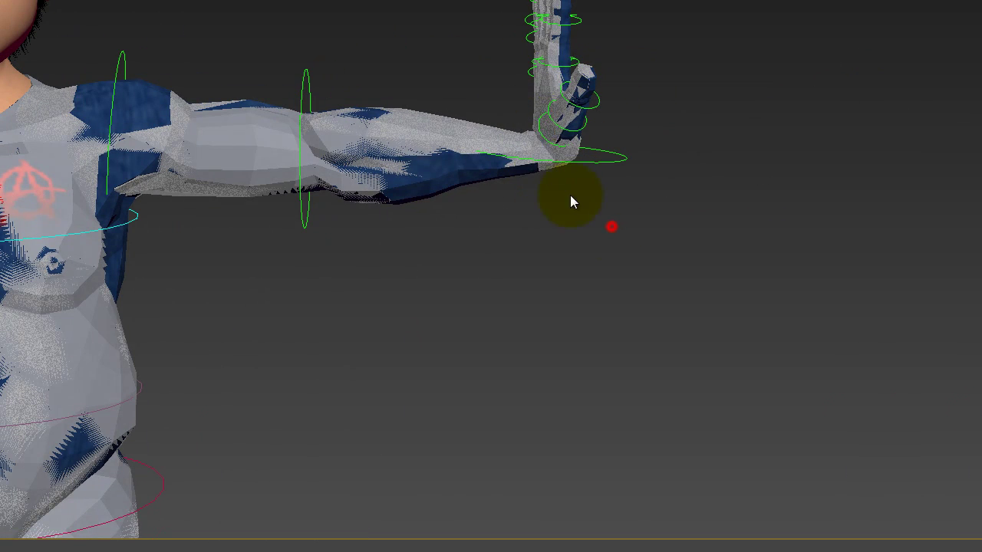
# Select Morph 0 of the Base HumanLPalm bone in the body's Skin Morph modifier and start editing it
pyautogui.click(450, 161)
pyautogui.rightClick(450, 161)
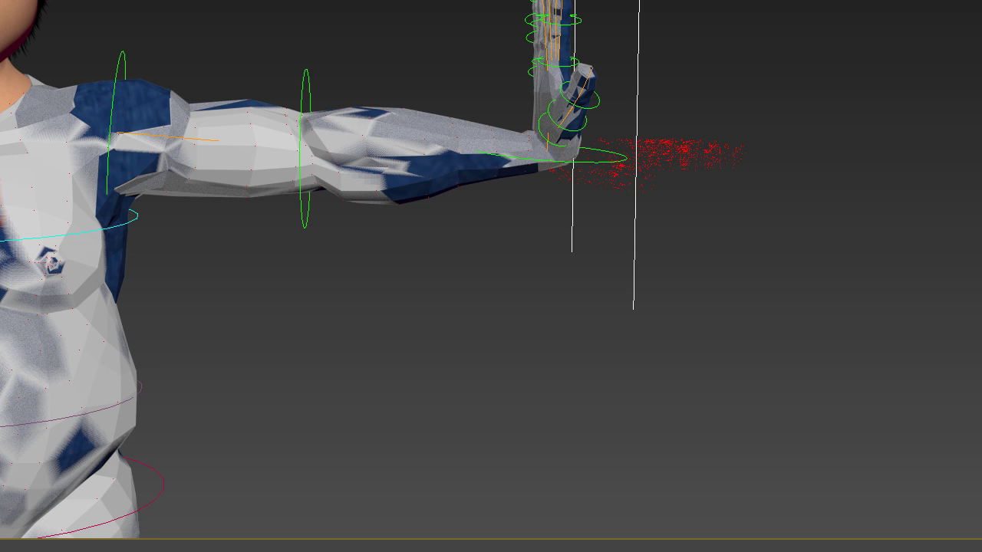
pyautogui.keyDown('alt'); pyautogui.moveTo(861, 69); pyautogui.dragTo(825, 63, button='middle'); pyautogui.keyUp('alt')
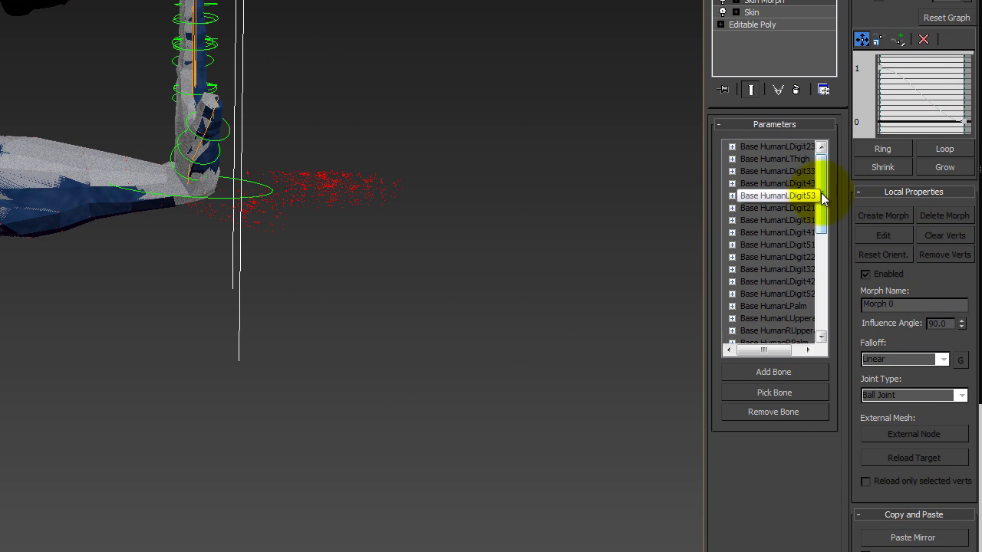
pyautogui.moveTo(774, 351); pyautogui.dragTo(784, 351)
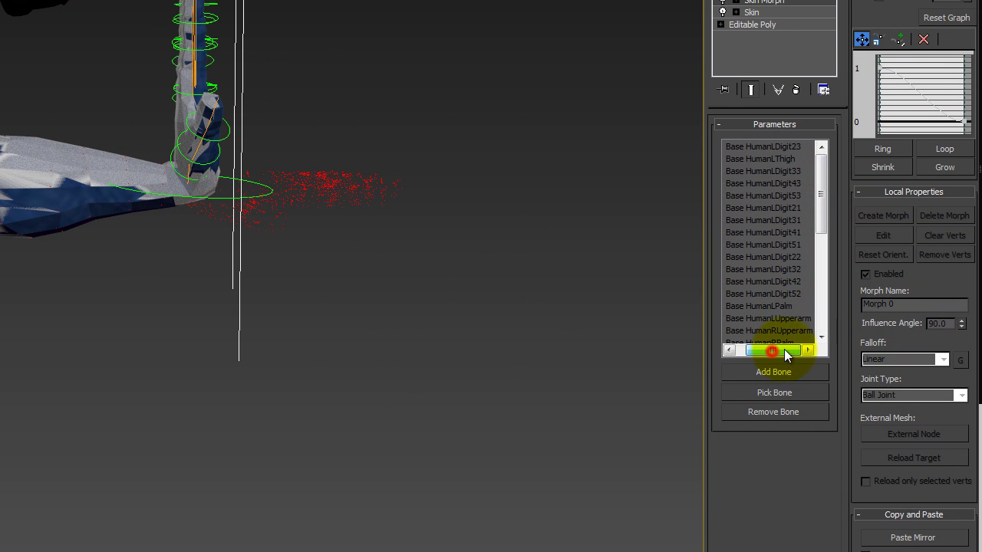
pyautogui.moveTo(827, 197); pyautogui.dragTo(828, 233)
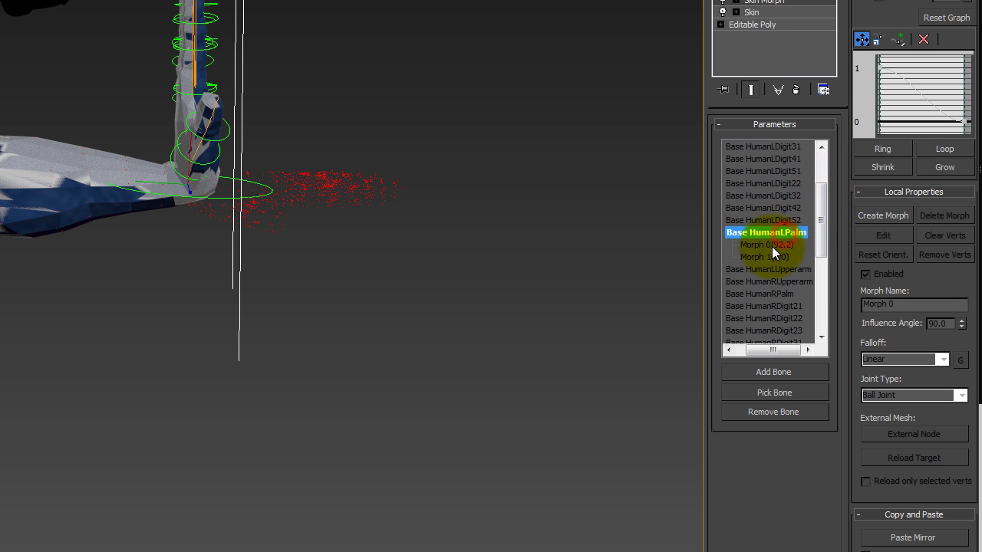
pyautogui.click(770, 247)
pyautogui.click(882, 235)
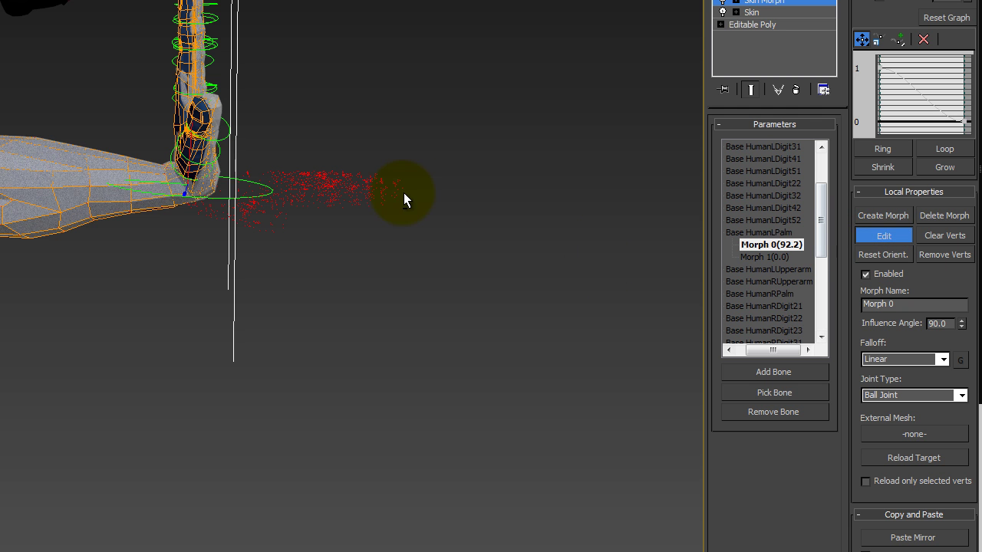
# Assign the body clone Emo001 as the external mesh of Morph 0 and leave morph editing
pyautogui.keyDown('alt'); pyautogui.moveTo(404, 192); pyautogui.dragTo(365, 206, button='middle'); pyautogui.keyUp('alt')
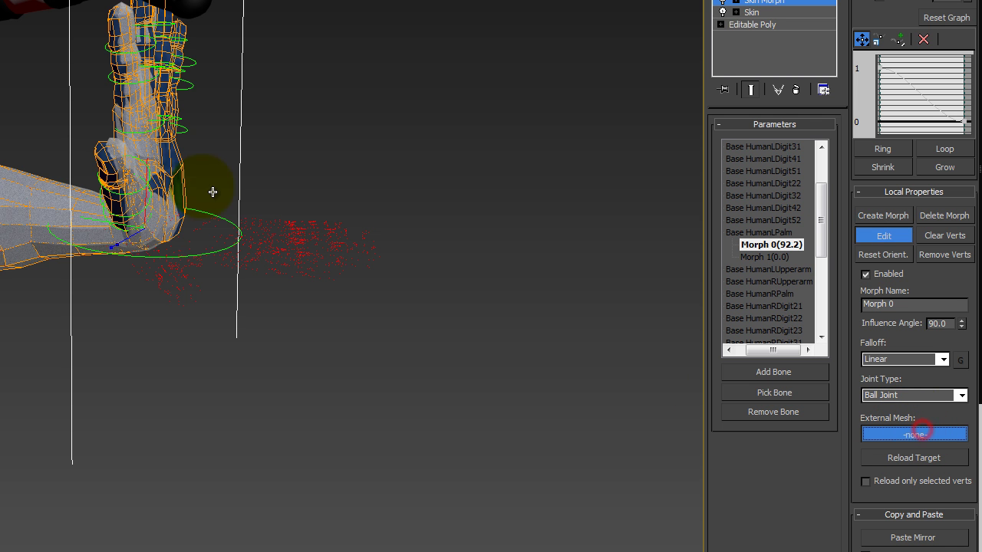
pyautogui.keyDown('alt'); pyautogui.moveTo(212, 191); pyautogui.dragTo(150, 197, button='middle'); pyautogui.keyUp('alt')
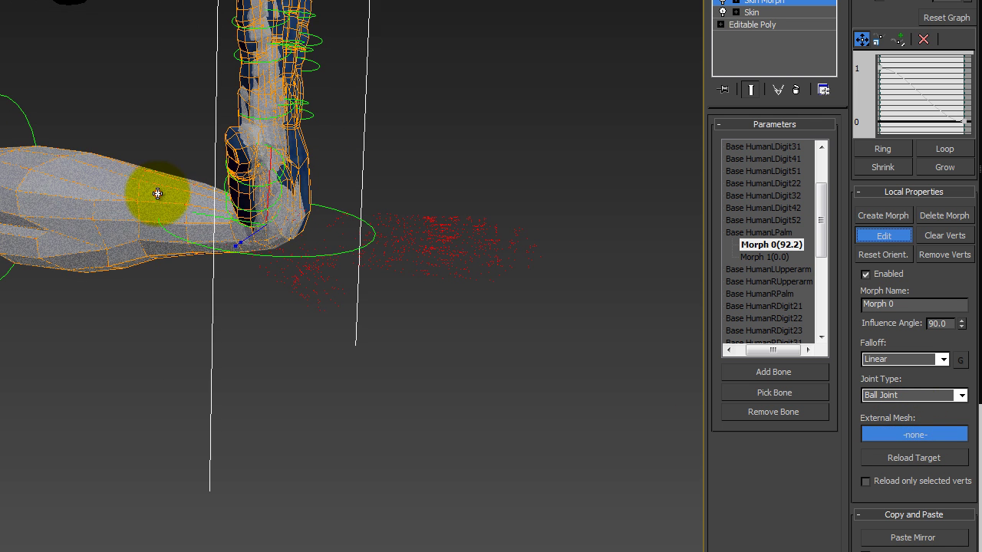
pyautogui.click(157, 193)
pyautogui.moveTo(307, 141)
pyautogui.keyDown('alt'); pyautogui.mouseDown(button='middle')
pyautogui.moveTo(376, 142)
pyautogui.moveTo(289, 142)
pyautogui.mouseUp(button='middle'); pyautogui.keyUp('alt')
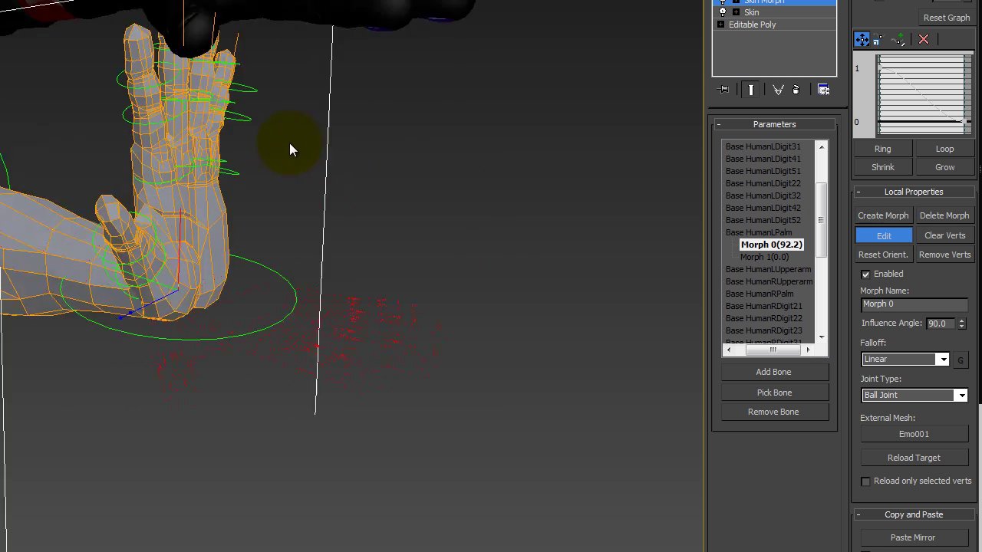
pyautogui.scroll(-5, 289, 142)
pyautogui.click(883, 235)
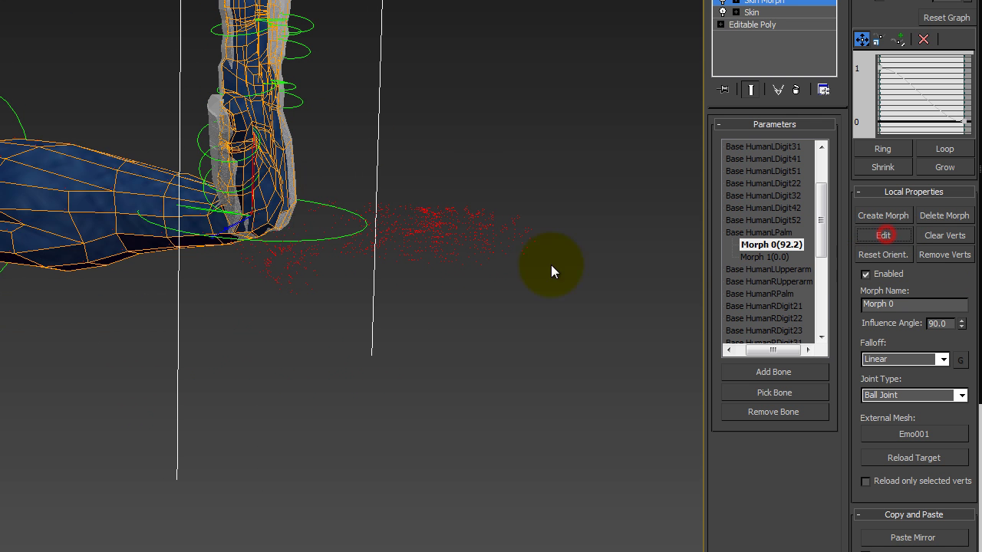
# Select the body clone overlapping the character and delete it
pyautogui.click(211, 104)
pyautogui.click(84, 88)
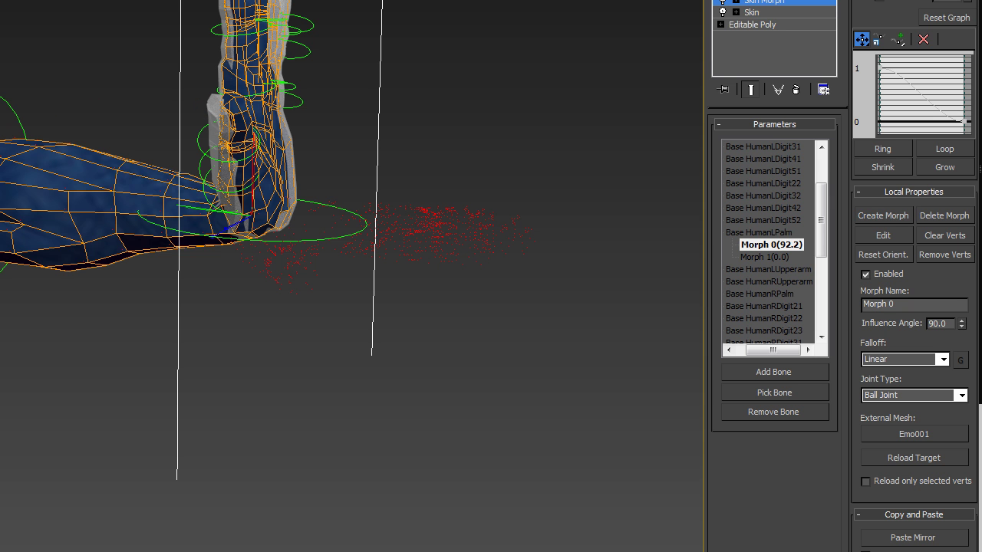
pyautogui.click(756, 12)
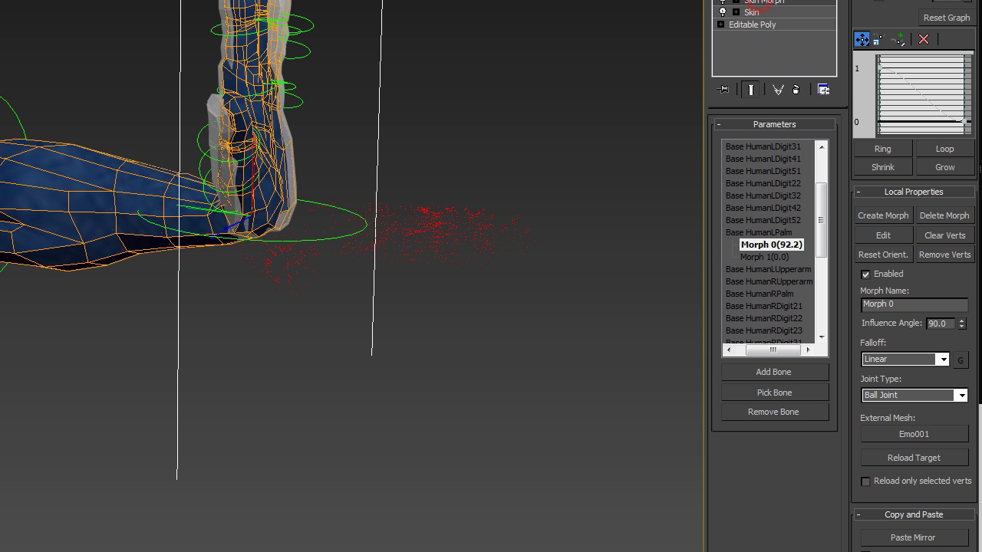
pyautogui.click(220, 154)
pyautogui.press('Delete')
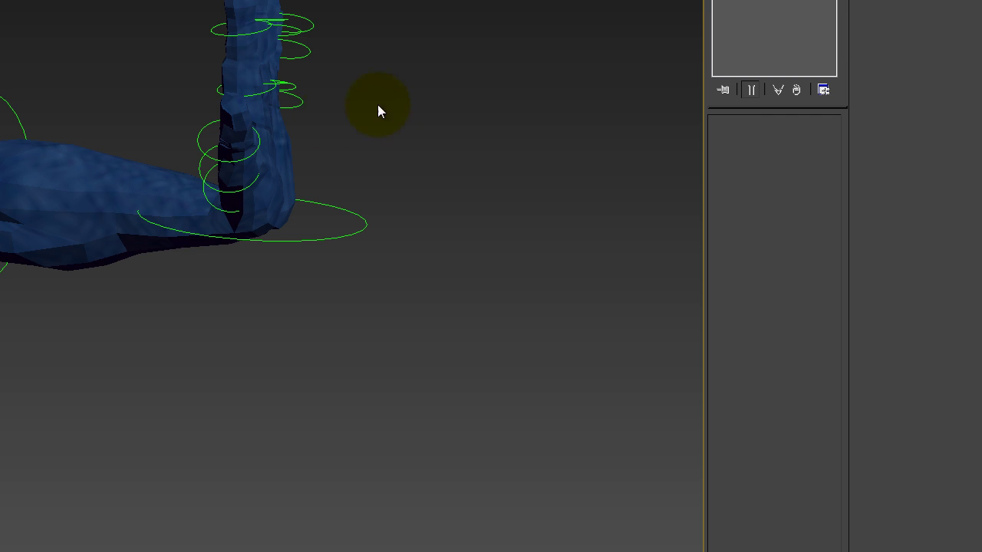
# Test the wrist deformation by rotating the left palm gizmo and examining the bend from another angle
pyautogui.keyDown('alt'); pyautogui.moveTo(378, 111); pyautogui.dragTo(340, 150, button='middle'); pyautogui.keyUp('alt')
pyautogui.click(407, 176)
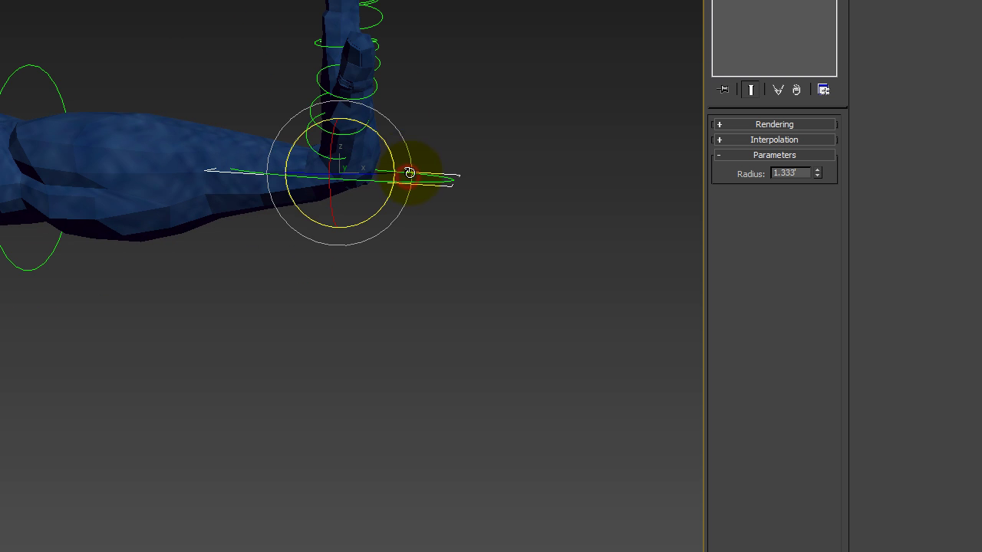
pyautogui.keyDown('alt'); pyautogui.moveTo(476, 100); pyautogui.dragTo(370, 181, button='middle'); pyautogui.keyUp('alt')
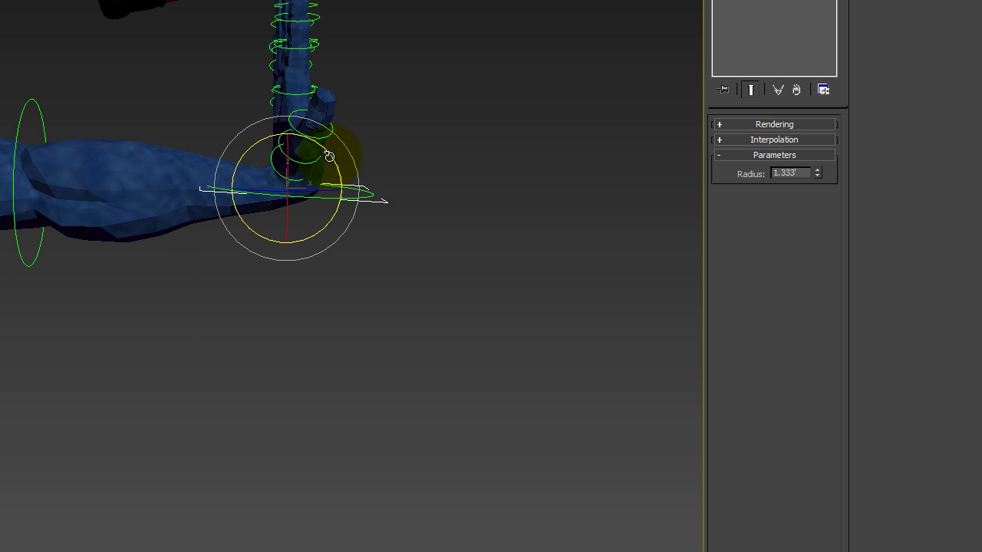
pyautogui.moveTo(329, 156); pyautogui.dragTo(403, 151)
pyautogui.moveTo(422, 108); pyautogui.dragTo(470, 105, button='middle')
# Select the body and open Morph 0 of Base HumanLPalm in Skin Morph, with the whole character in view
pyautogui.click(131, 189)
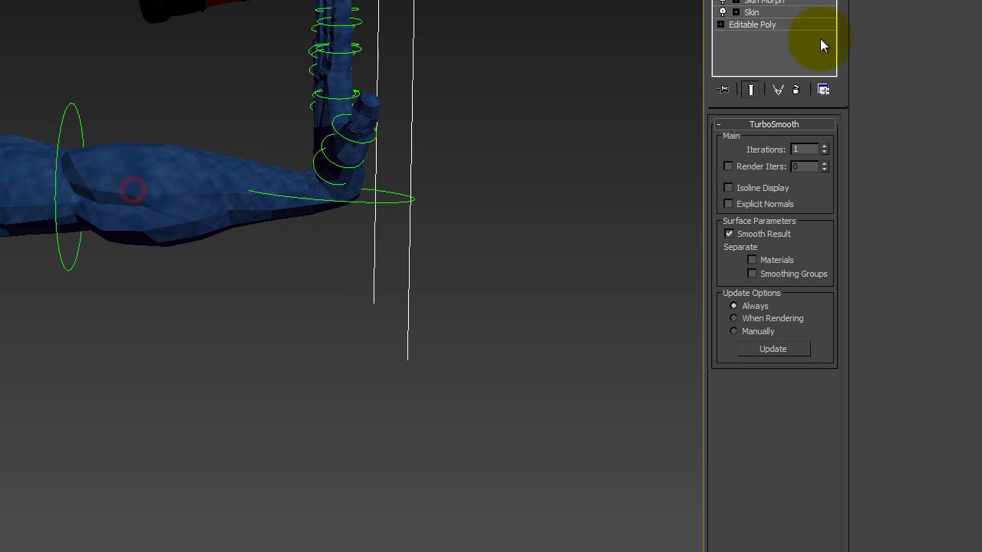
pyautogui.click(783, 10)
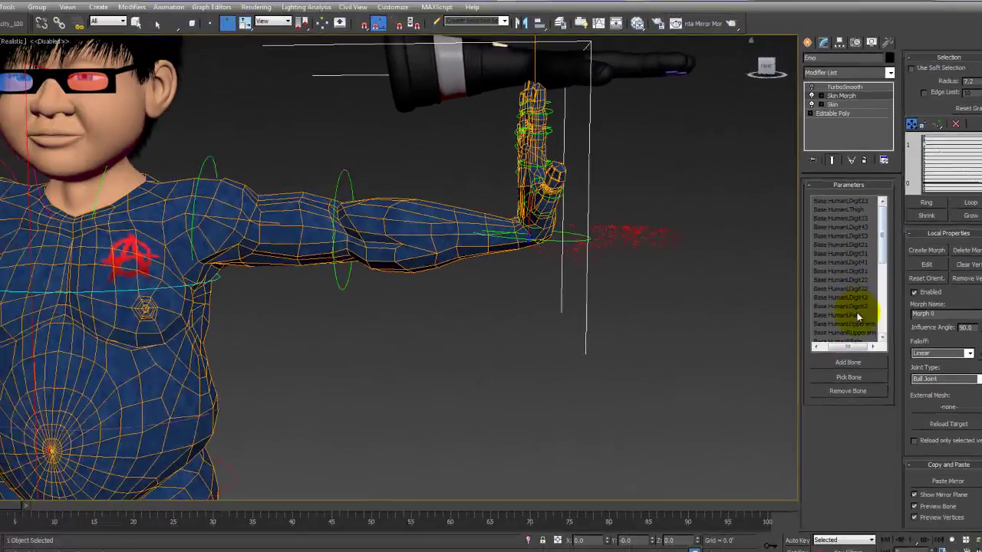
pyautogui.click(786, 307)
pyautogui.click(865, 326)
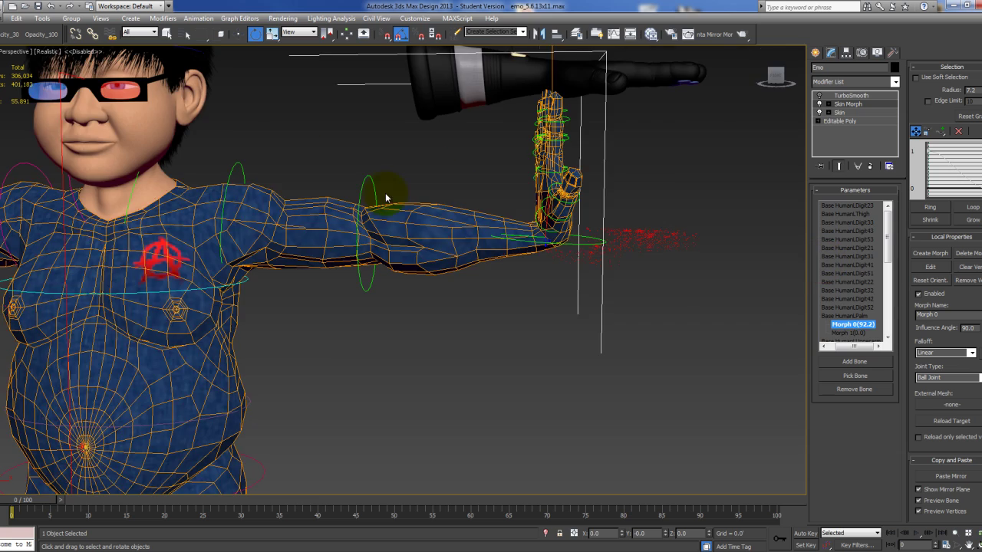
pyautogui.scroll(-6, 438, 230)
pyautogui.scroll(-2, 474, 203)
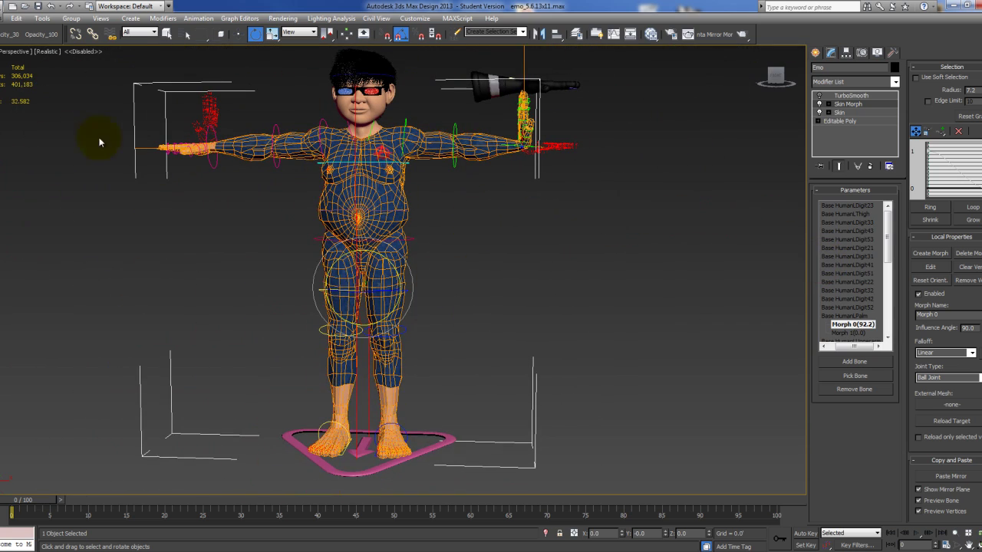
# Reselect the body in Skin Morph and start editing Morph 0 of Base HumanLPalm
pyautogui.moveTo(223, 157); pyautogui.dragTo(492, 474)
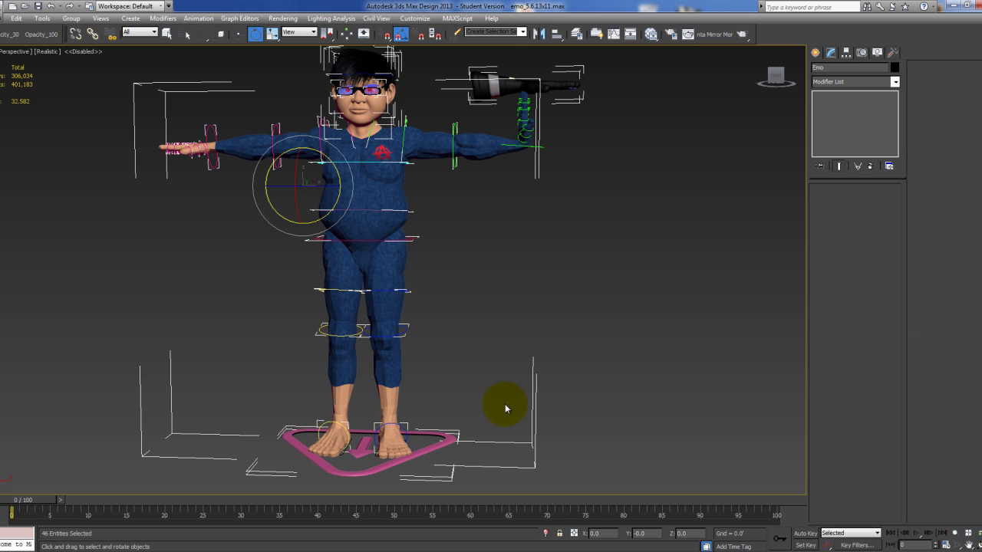
pyautogui.click(506, 148)
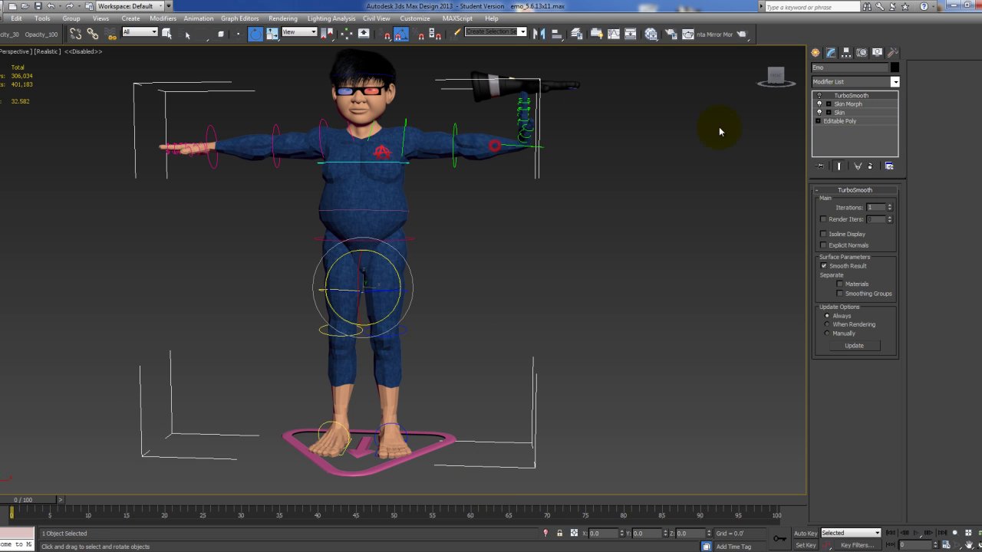
pyautogui.click(858, 105)
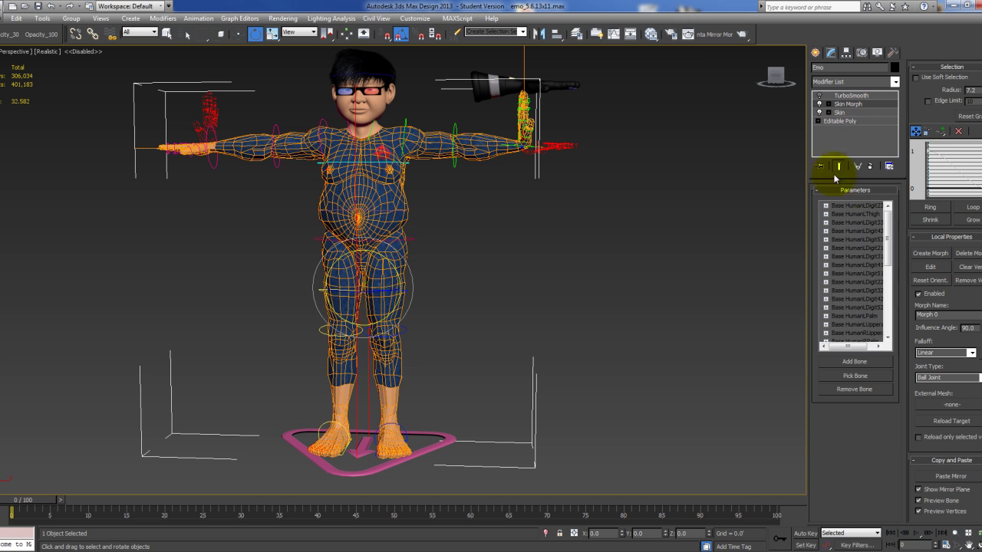
pyautogui.moveTo(850, 350); pyautogui.dragTo(856, 350)
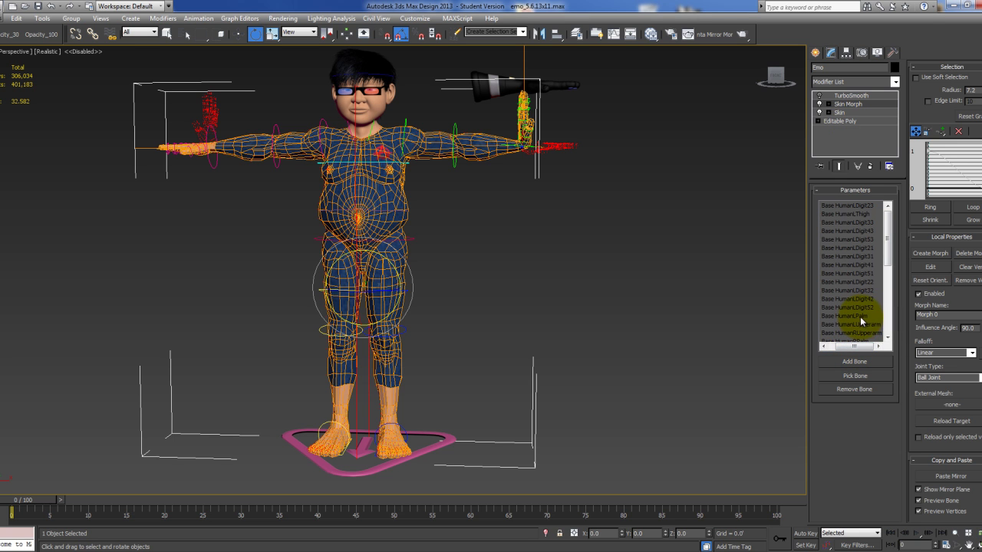
pyautogui.click(860, 316)
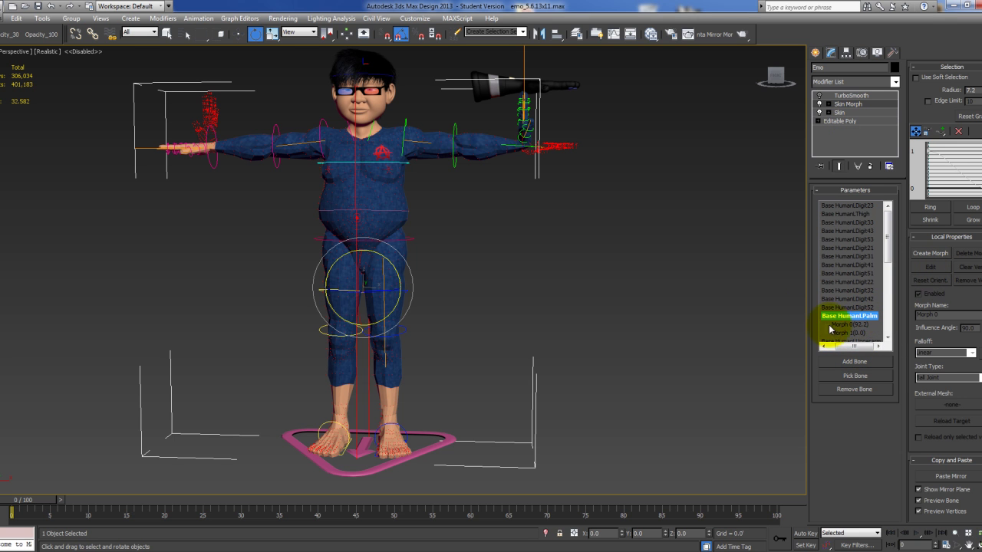
pyautogui.click(861, 326)
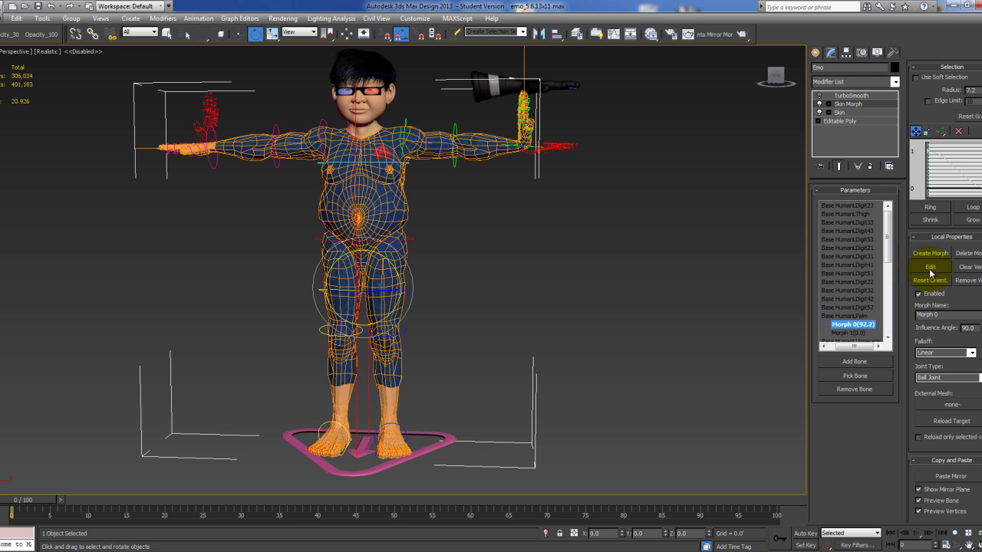
pyautogui.click(930, 267)
# Select all body vertices except the left hand, clear their morph offsets and leave morph editing
pyautogui.scroll(-1, 519, 241)
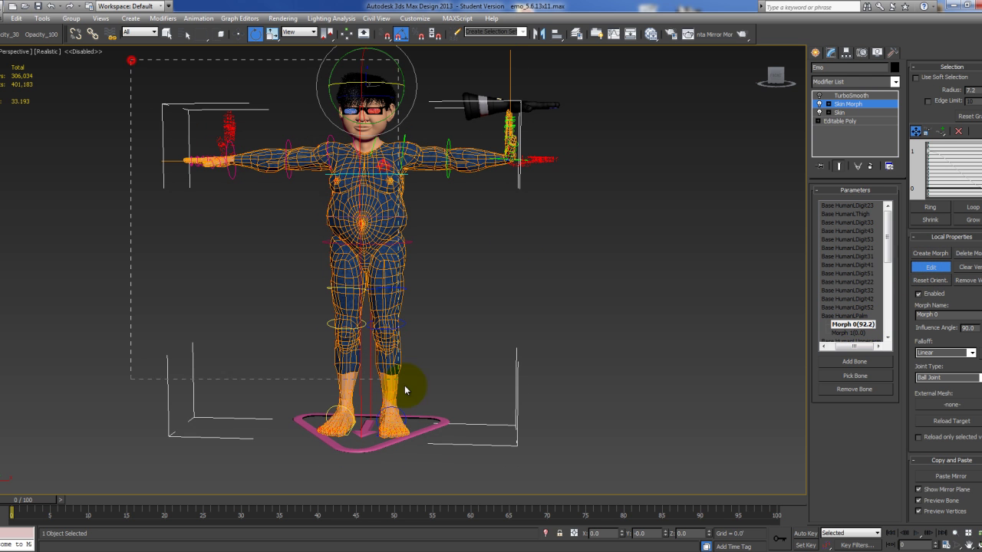
pyautogui.moveTo(404, 385); pyautogui.dragTo(482, 462)
pyautogui.moveTo(472, 285); pyautogui.dragTo(446, 336, button='middle')
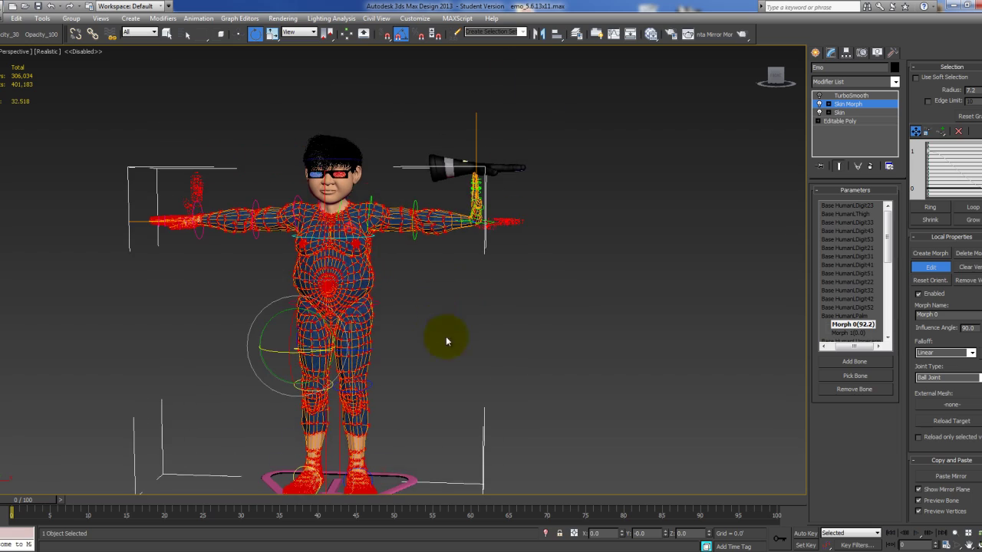
pyautogui.keyDown('ctrl'); pyautogui.keyDown('alt'); pyautogui.moveTo(442, 269); pyautogui.dragTo(457, 79, button='middle'); pyautogui.keyUp('alt'); pyautogui.keyUp('ctrl')
pyautogui.scroll(3, 438, 205)
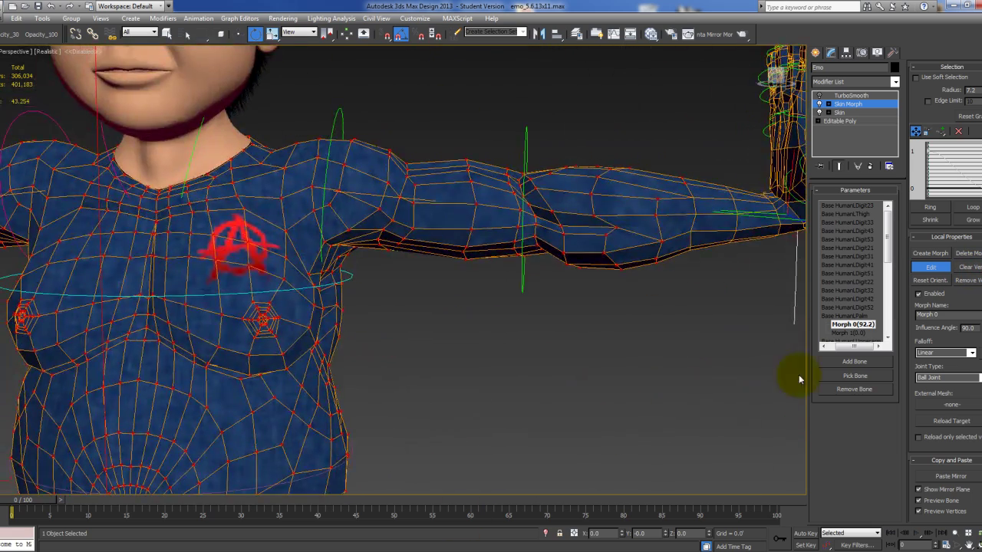
pyautogui.click(975, 270)
pyautogui.scroll(-3, 475, 335)
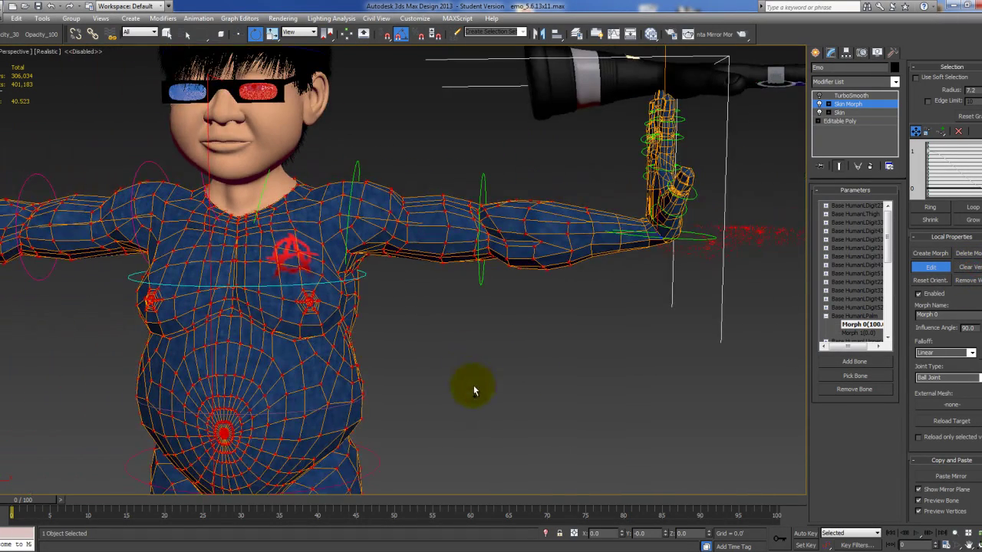
pyautogui.click(931, 267)
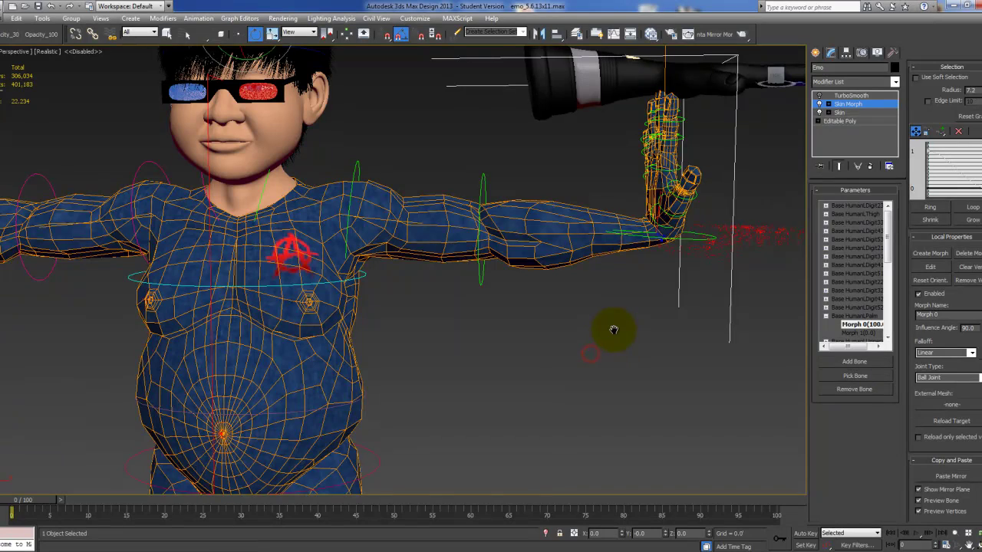
# Test the wrist bend by rotating the left palm gizmo, ending with the hand in line with the forearm
pyautogui.click(663, 289)
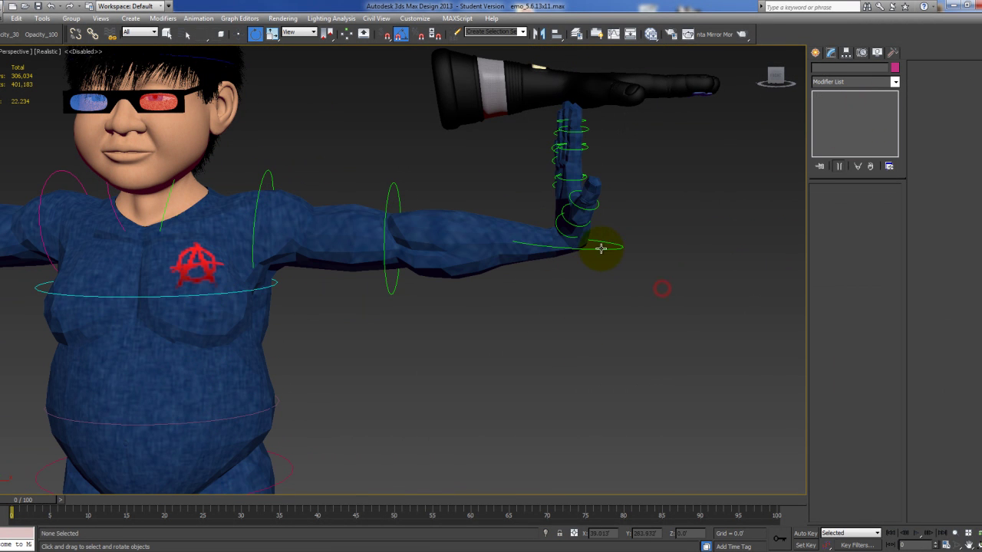
pyautogui.click(601, 249)
pyautogui.moveTo(594, 219); pyautogui.dragTo(618, 212)
pyautogui.hotkey('ctrl', 'z')
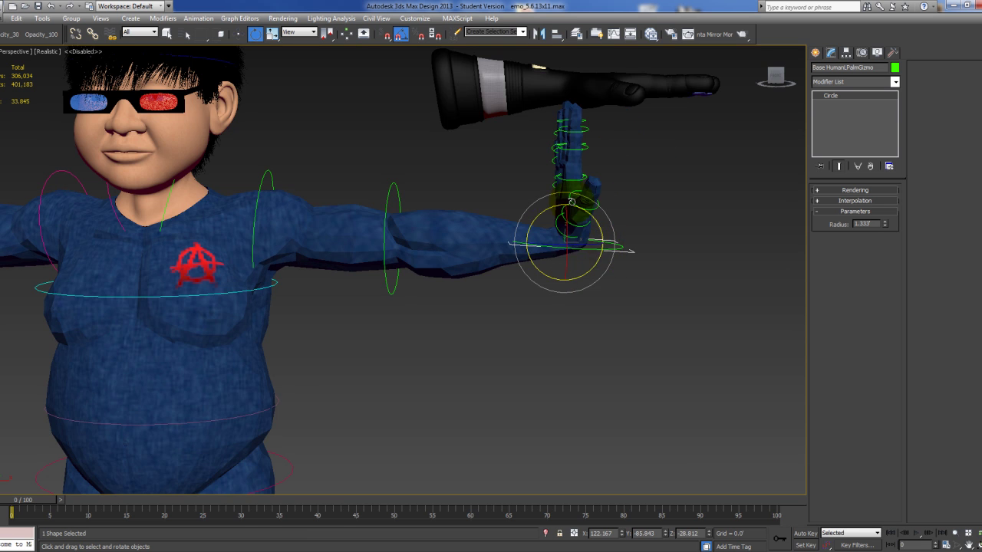
pyautogui.moveTo(554, 274); pyautogui.dragTo(625, 247, button='middle')
pyautogui.scroll(-2, 613, 296)
pyautogui.keyDown('alt'); pyautogui.moveTo(614, 295); pyautogui.dragTo(657, 233, button='middle'); pyautogui.keyUp('alt')
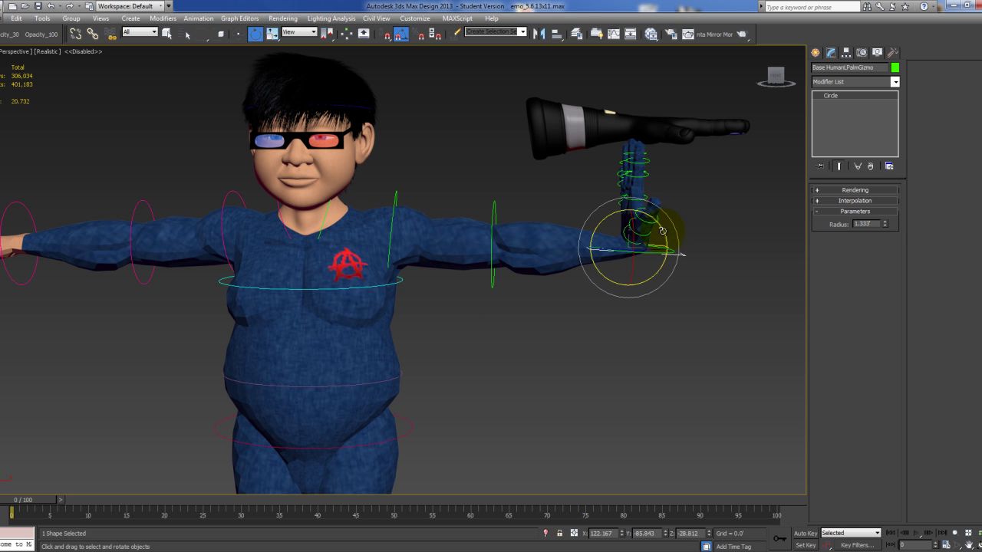
pyautogui.moveTo(666, 231); pyautogui.dragTo(691, 273)
pyautogui.moveTo(719, 303); pyautogui.dragTo(597, 295, button='middle')
pyautogui.scroll(2, 528, 293)
pyautogui.click(604, 304)
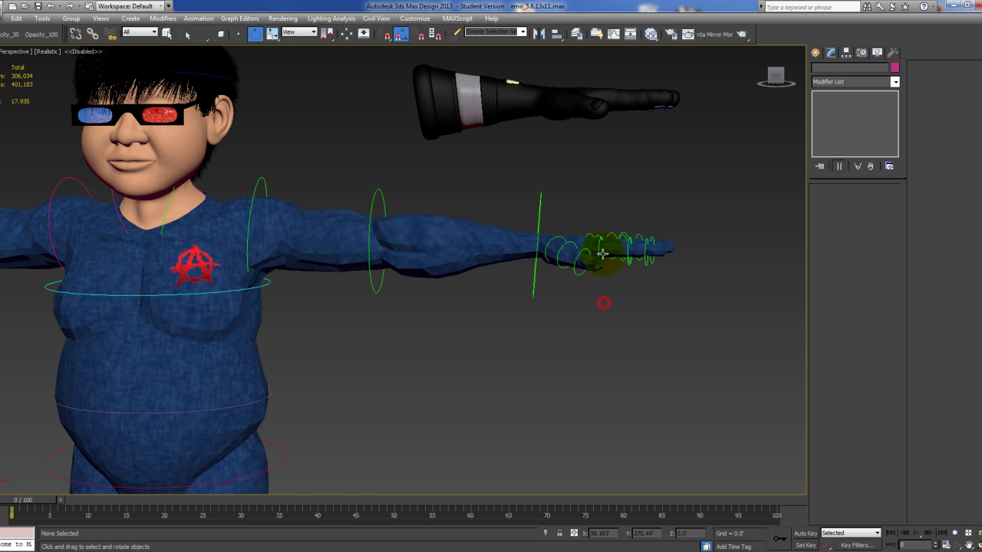
# Test the left index finger's deformation by rotating Base HumanLDigit21Gizmo
pyautogui.click(636, 231)
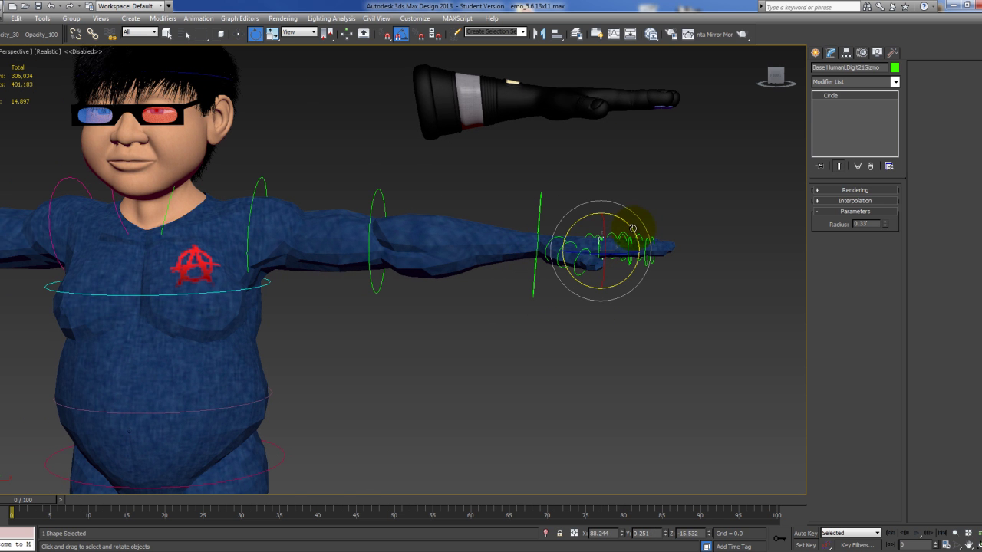
pyautogui.moveTo(633, 229); pyautogui.dragTo(637, 248)
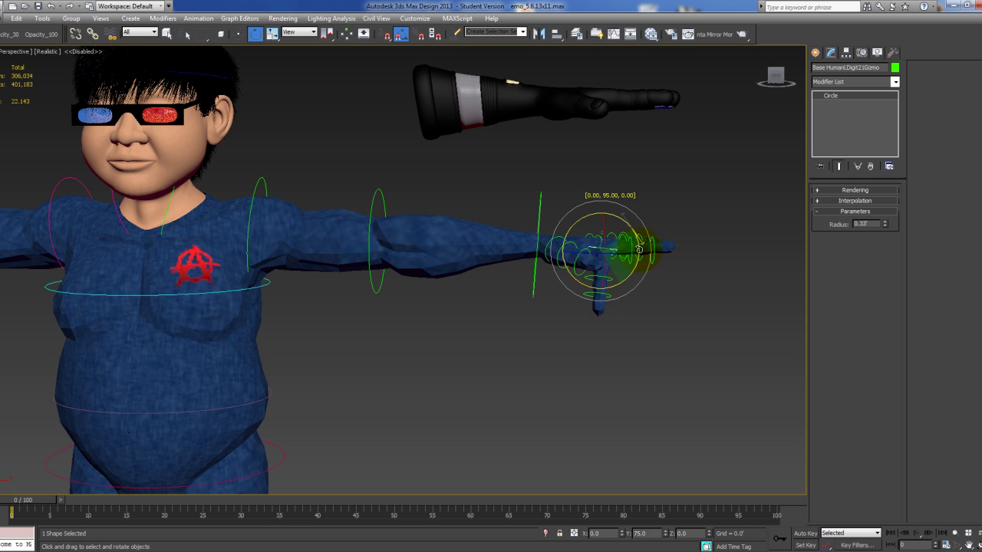
pyautogui.keyDown('alt'); pyautogui.moveTo(640, 231); pyautogui.dragTo(627, 247, button='middle'); pyautogui.keyUp('alt')
# Test the other left fingers' deformation from several angles using their base gizmos, including Base HumanLDigit31Gizmo and Base HumanLDigit51Gizmo
pyautogui.click(602, 233)
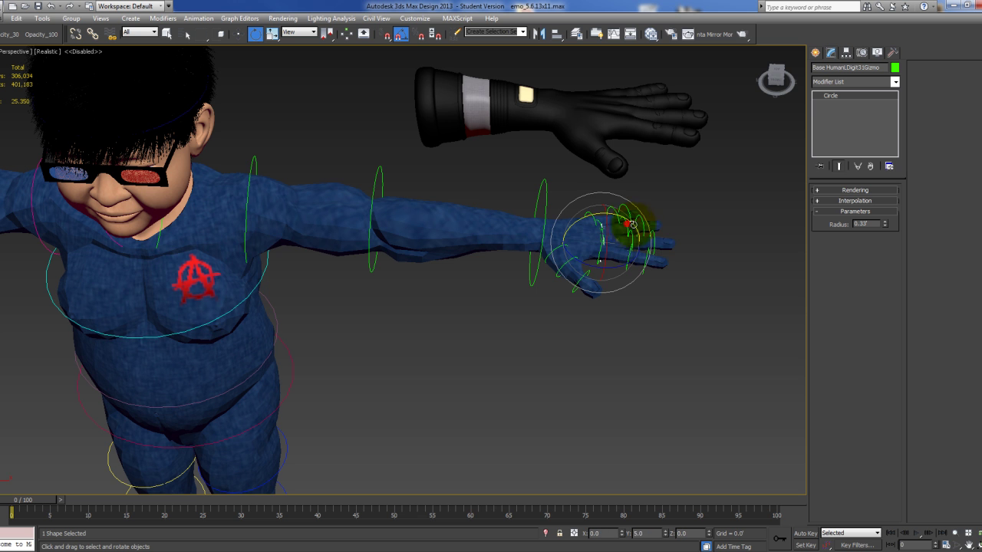
pyautogui.keyDown('alt'); pyautogui.moveTo(646, 258); pyautogui.dragTo(653, 289, button='middle'); pyautogui.keyUp('alt')
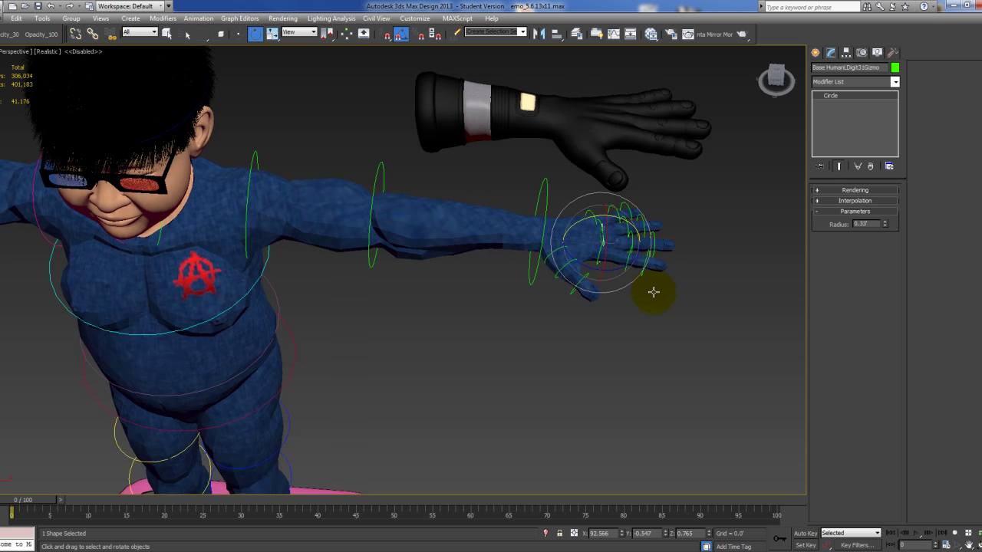
pyautogui.click(645, 228)
pyautogui.click(603, 223)
pyautogui.keyDown('alt'); pyautogui.moveTo(603, 230); pyautogui.dragTo(588, 213, button='middle'); pyautogui.keyUp('alt')
pyautogui.click(588, 213)
pyautogui.keyDown('alt'); pyautogui.moveTo(635, 239); pyautogui.dragTo(636, 210, button='middle'); pyautogui.keyUp('alt')
pyautogui.moveTo(612, 195); pyautogui.dragTo(624, 244)
pyautogui.keyDown('alt'); pyautogui.moveTo(624, 247); pyautogui.dragTo(626, 221, button='middle'); pyautogui.keyUp('alt')
pyautogui.moveTo(627, 222); pyautogui.dragTo(620, 222)
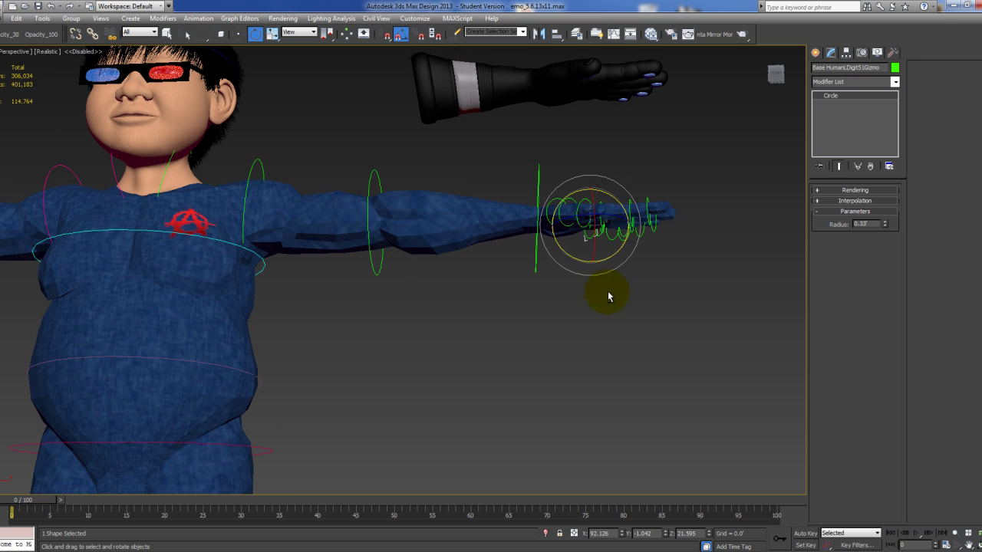
# Test the left thumb's deformation by rotating Base HumanLDigit13Gizmo and examining the hand from above
pyautogui.keyDown('alt'); pyautogui.moveTo(608, 296); pyautogui.dragTo(582, 329, button='middle'); pyautogui.keyUp('alt')
pyautogui.click(582, 324)
pyautogui.click(558, 238)
pyautogui.keyDown('alt'); pyautogui.moveTo(581, 256); pyautogui.dragTo(578, 232, button='middle'); pyautogui.keyUp('alt')
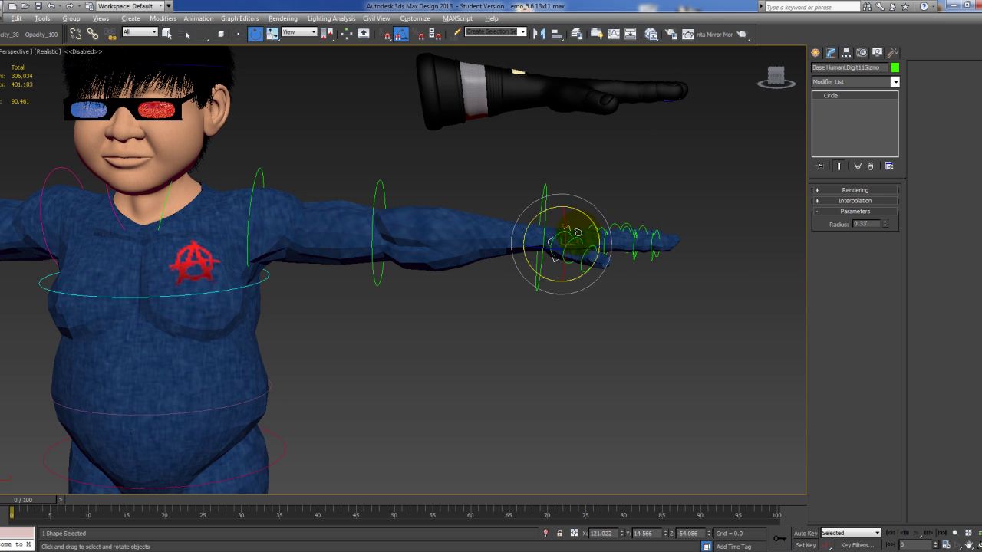
pyautogui.moveTo(587, 215); pyautogui.dragTo(627, 292)
pyautogui.keyDown('alt'); pyautogui.moveTo(627, 292); pyautogui.dragTo(816, 99, button='middle'); pyautogui.keyUp('alt')
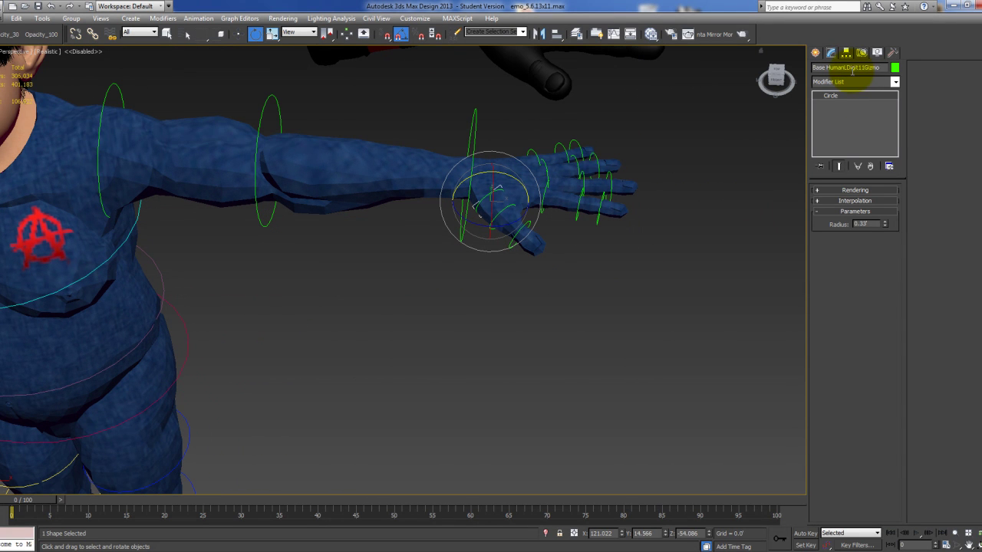
# Select the body and start editing Morph 0 of Base HumanLDigit11 in Skin Morph
pyautogui.click(401, 176)
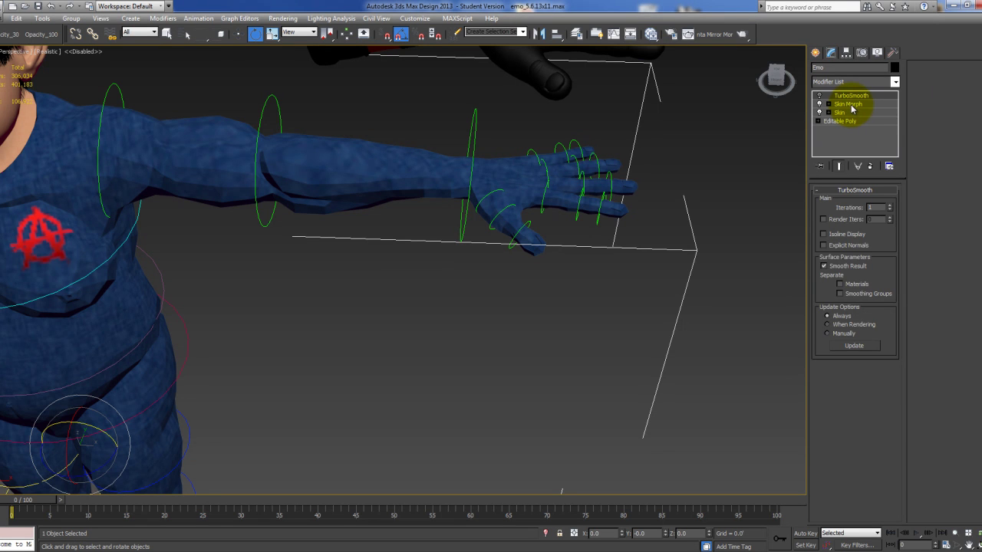
pyautogui.click(853, 105)
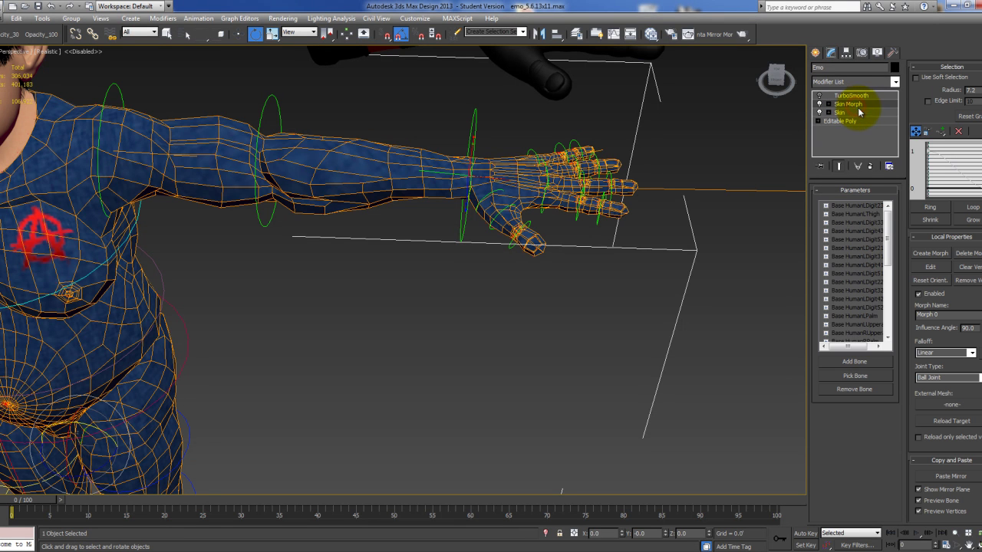
pyautogui.moveTo(890, 219); pyautogui.dragTo(888, 244)
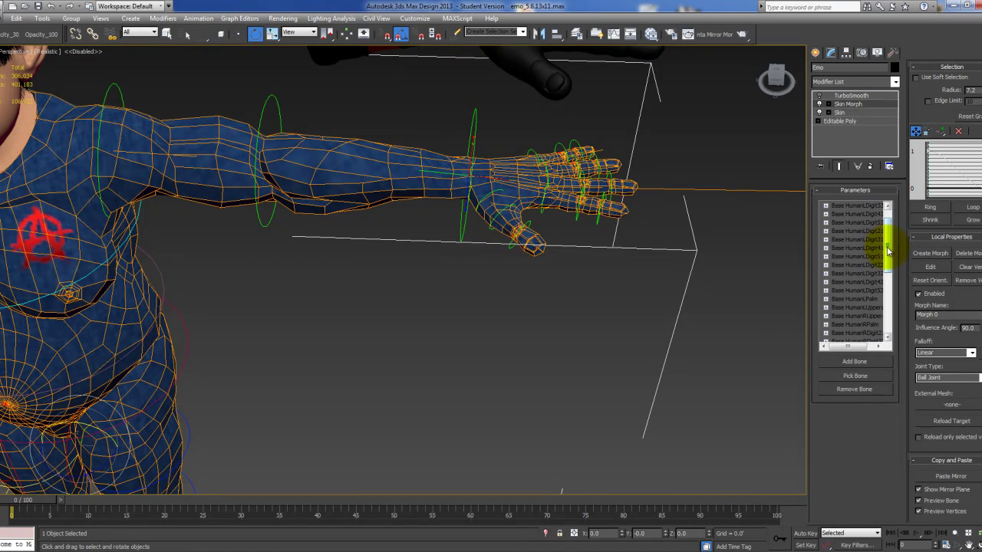
pyautogui.moveTo(887, 245); pyautogui.dragTo(888, 251)
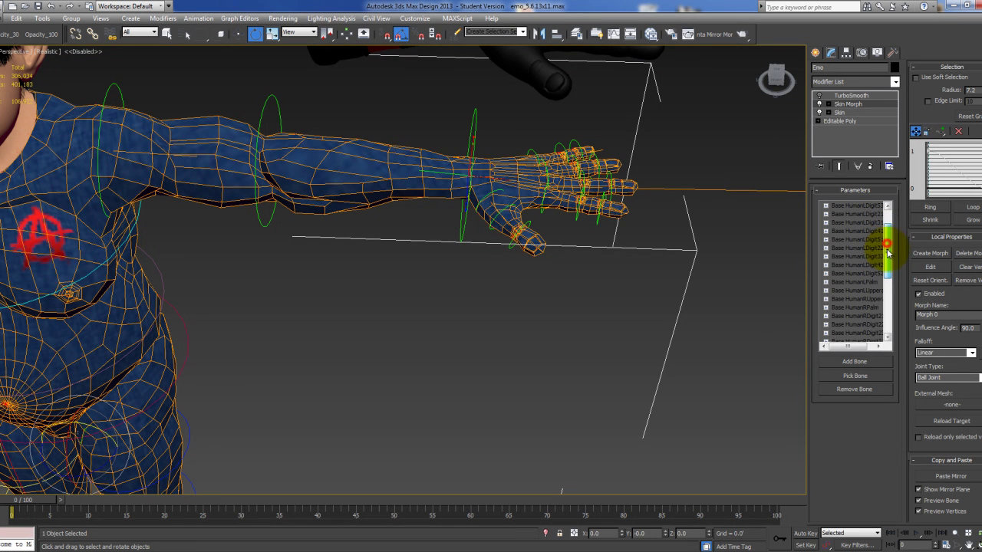
pyautogui.moveTo(857, 346); pyautogui.dragTo(870, 340)
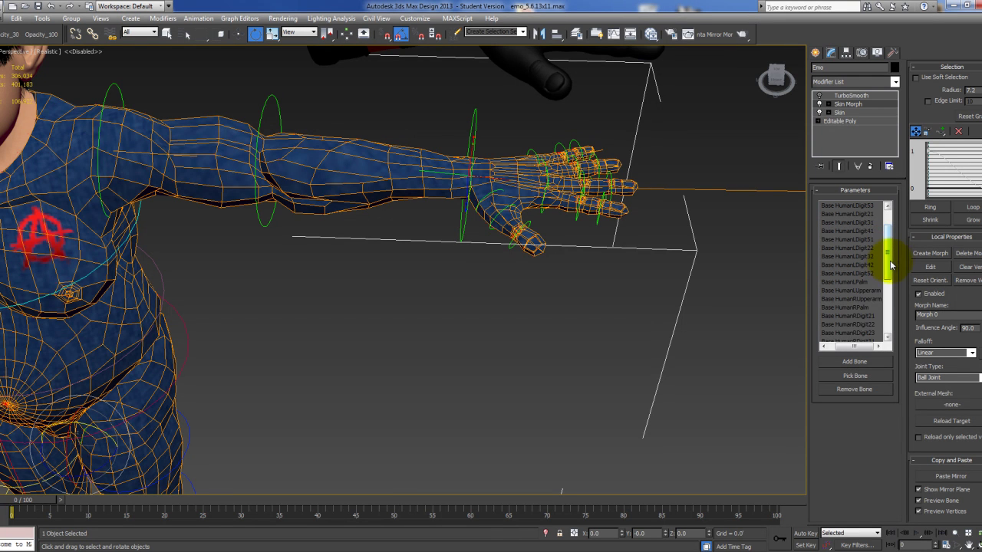
pyautogui.moveTo(890, 262); pyautogui.dragTo(883, 338)
pyautogui.click(861, 332)
pyautogui.click(854, 334)
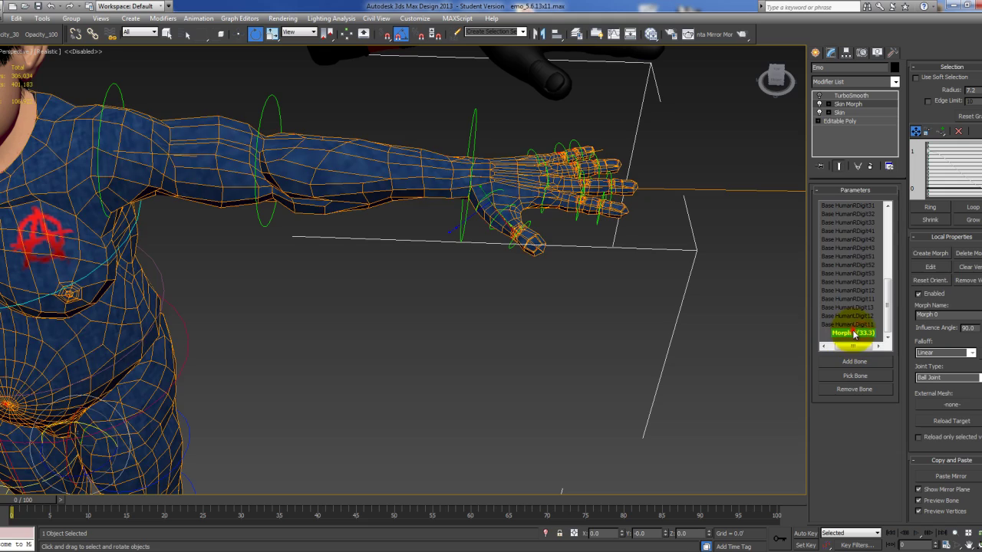
pyautogui.click(931, 266)
# Select all body vertices outside the left hand and clear them from the Base HumanLDigit11 morph
pyautogui.scroll(-3, 460, 324)
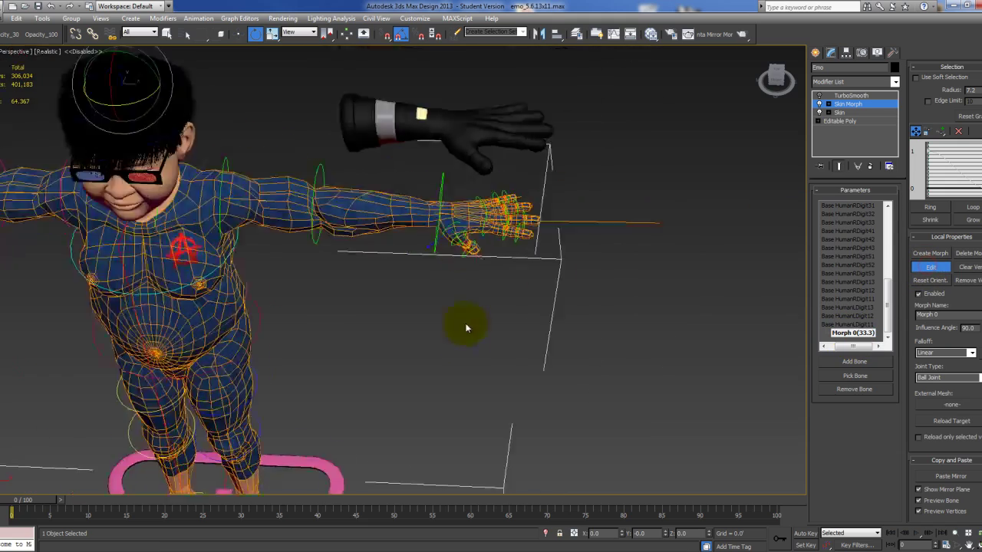
pyautogui.keyDown('alt'); pyautogui.moveTo(482, 302); pyautogui.dragTo(591, 138, button='middle'); pyautogui.keyUp('alt')
pyautogui.scroll(-3, 528, 323)
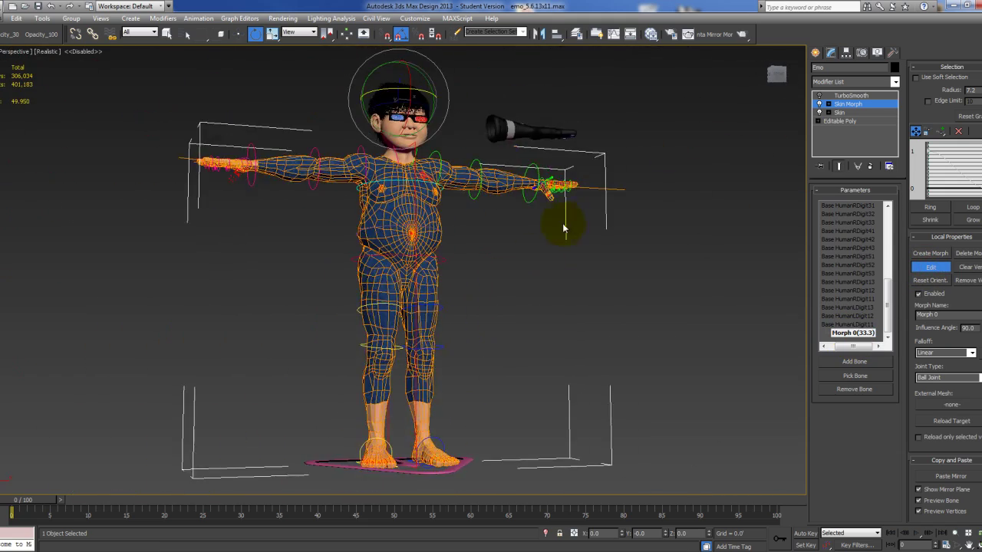
pyautogui.keyDown('alt'); pyautogui.moveTo(563, 227); pyautogui.dragTo(541, 238, button='middle'); pyautogui.keyUp('alt')
pyautogui.moveTo(174, 93); pyautogui.dragTo(528, 485)
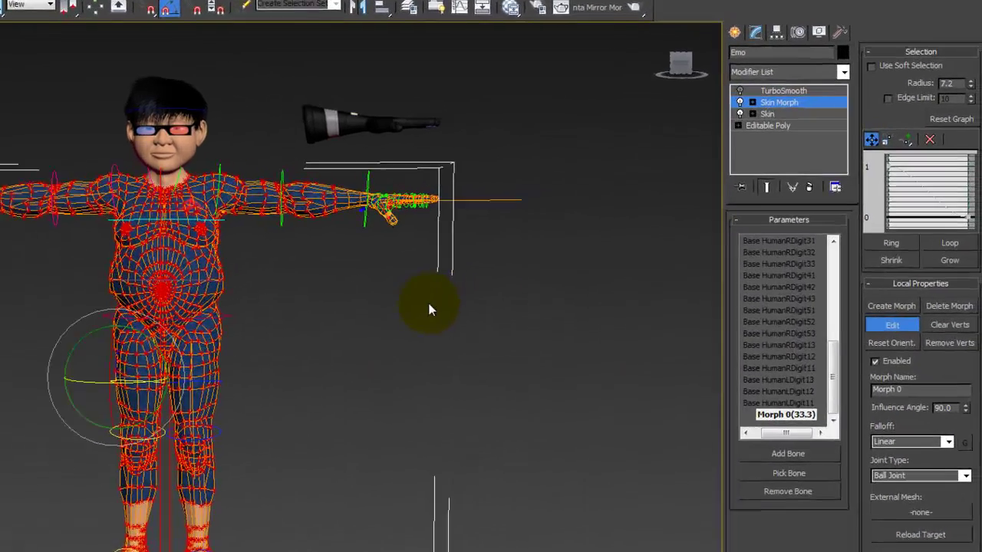
pyautogui.moveTo(410, 312); pyautogui.dragTo(419, 345, button='middle')
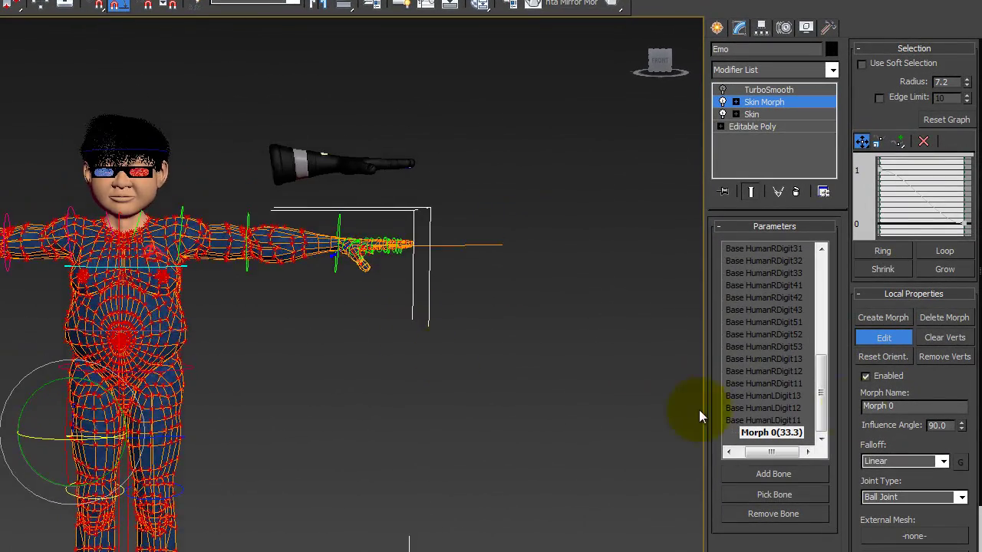
pyautogui.click(936, 339)
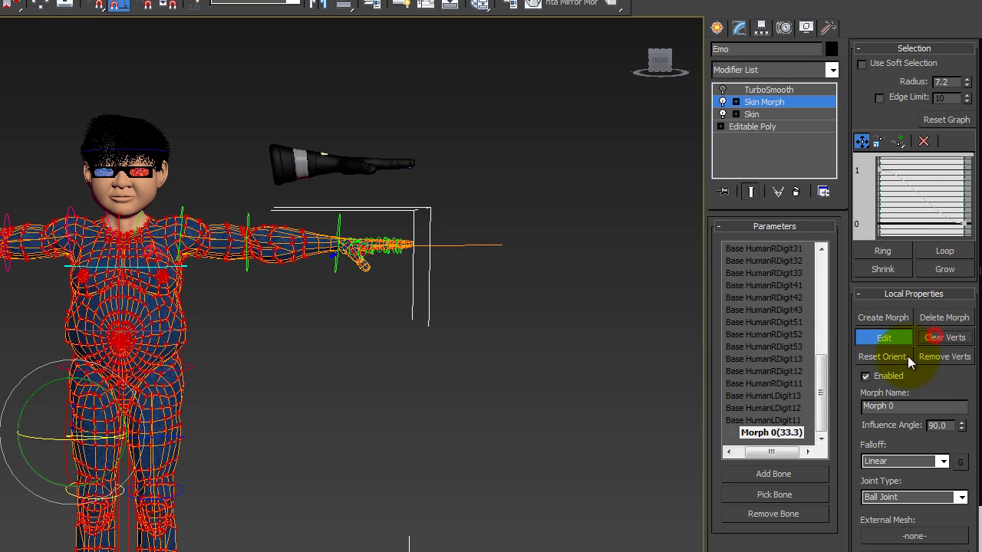
pyautogui.moveTo(217, 305); pyautogui.dragTo(196, 310, button='middle')
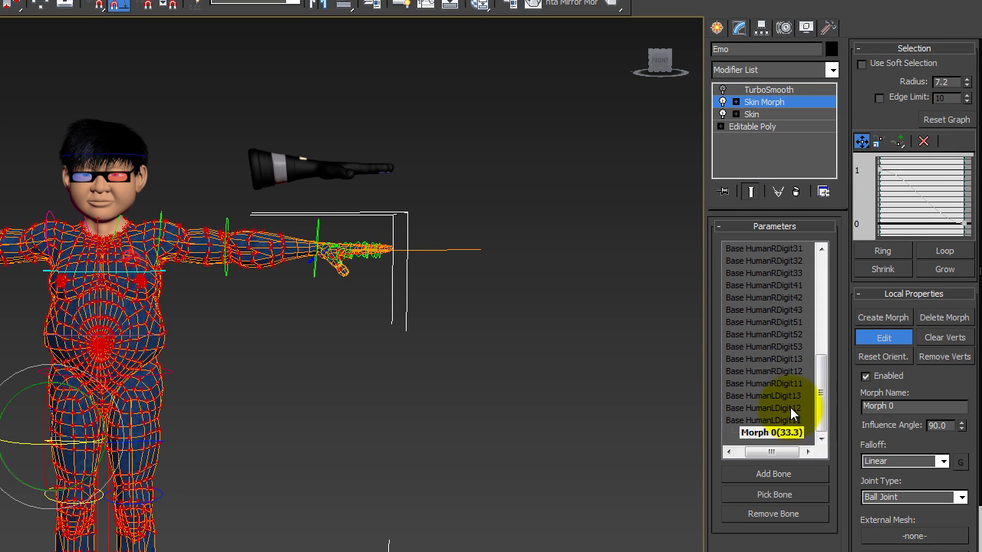
# Clear the selected vertices outside the left hand from Base HumanLDigit12's Morph 1 and Base HumanLDigit13's Morph 0, and deselect the body
pyautogui.doubleClick(790, 407)
pyautogui.click(786, 426)
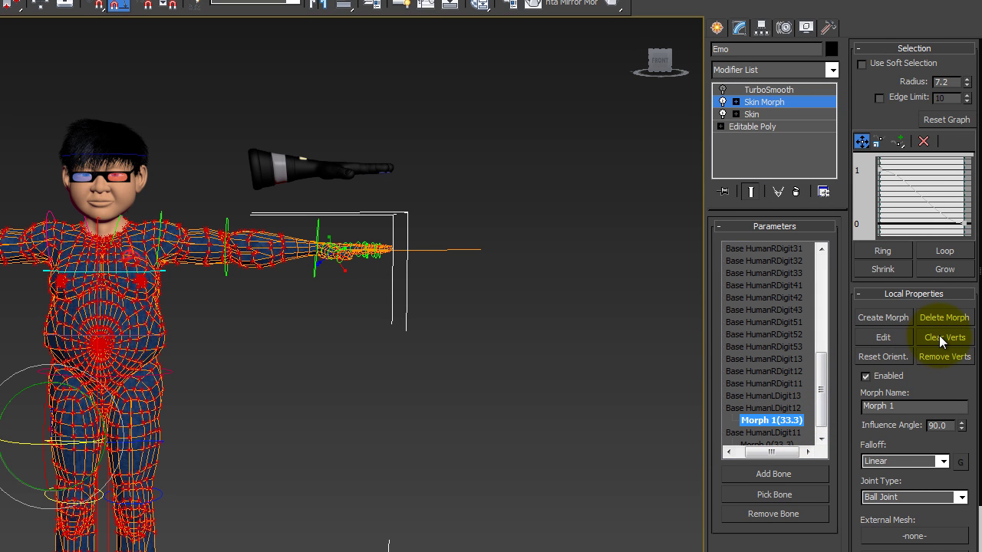
pyautogui.click(940, 336)
pyautogui.doubleClick(786, 395)
pyautogui.click(785, 408)
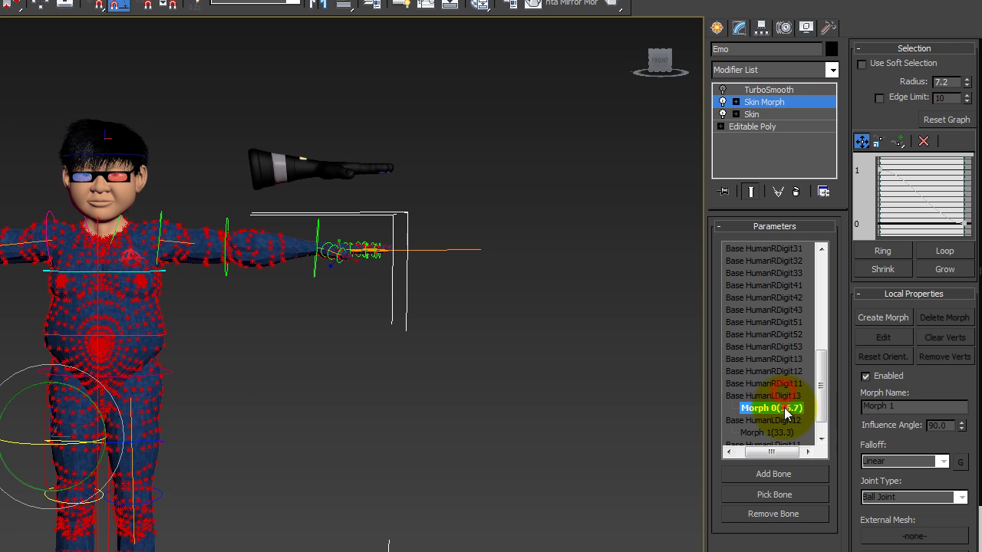
pyautogui.click(945, 337)
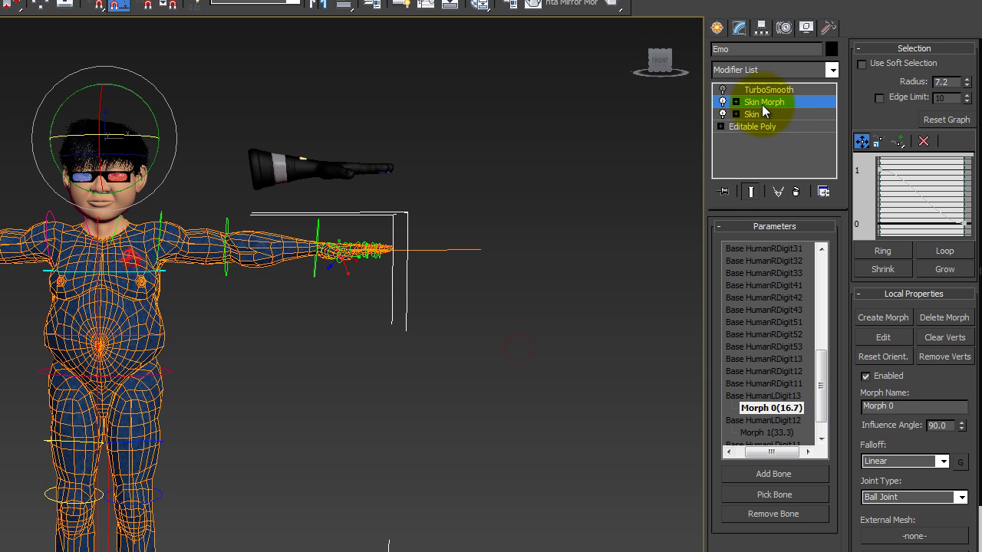
pyautogui.click(517, 335)
# Test the left wrist's bend by rotating Base HumanLPalmGizmo about 40 degrees upward and back down, undo the rotation and deselect the gizmo
pyautogui.scroll(8, 417, 375)
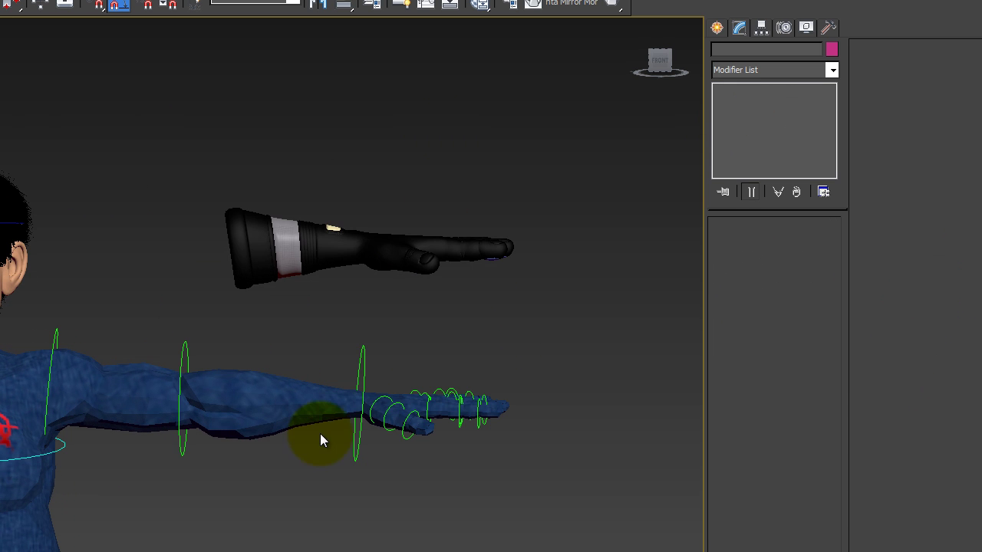
pyautogui.click(361, 377)
pyautogui.moveTo(406, 373); pyautogui.dragTo(413, 310)
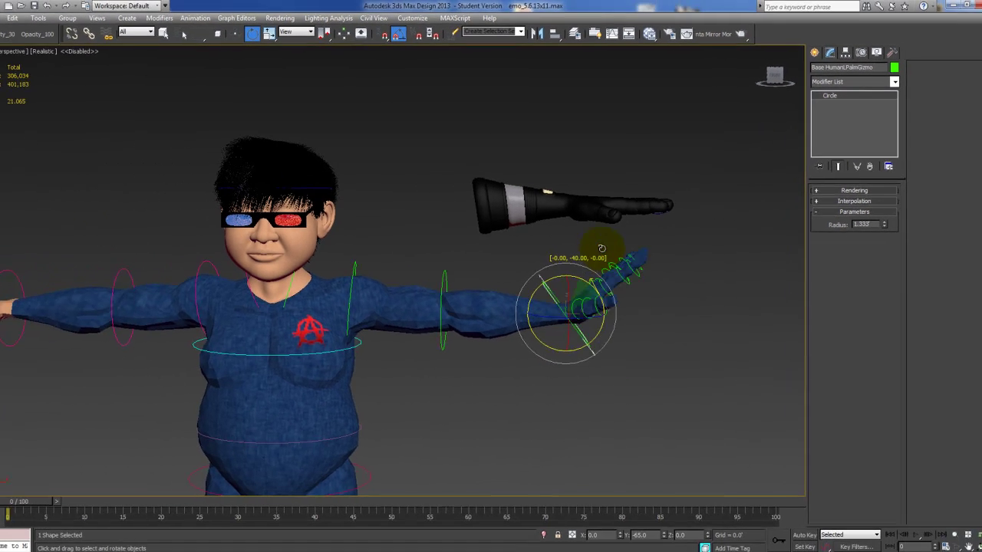
pyautogui.moveTo(602, 249); pyautogui.dragTo(624, 331)
pyautogui.hotkey('ctrl', 'z')
pyautogui.click(629, 386)
pyautogui.moveTo(435, 396); pyautogui.dragTo(524, 295, button='middle')
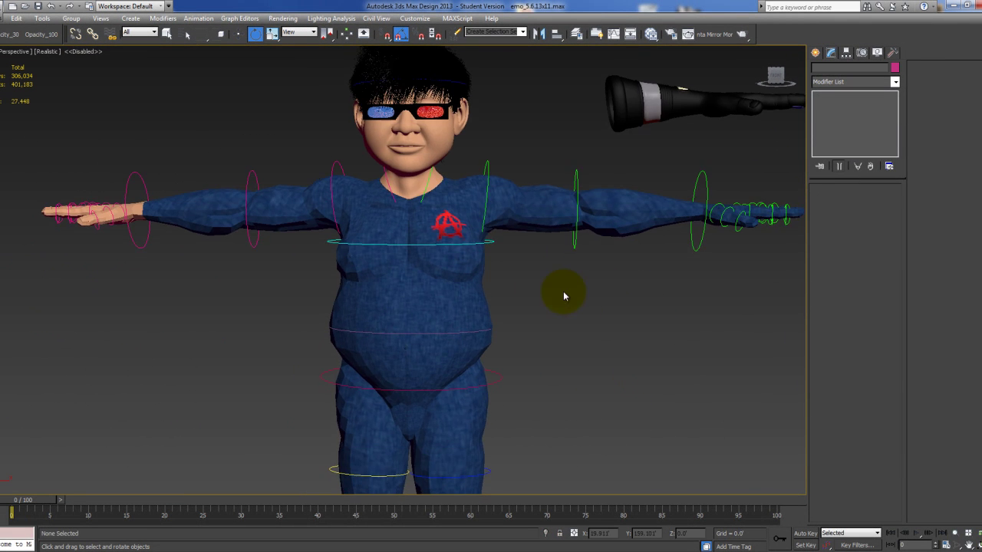
pyautogui.scroll(-1, 564, 291)
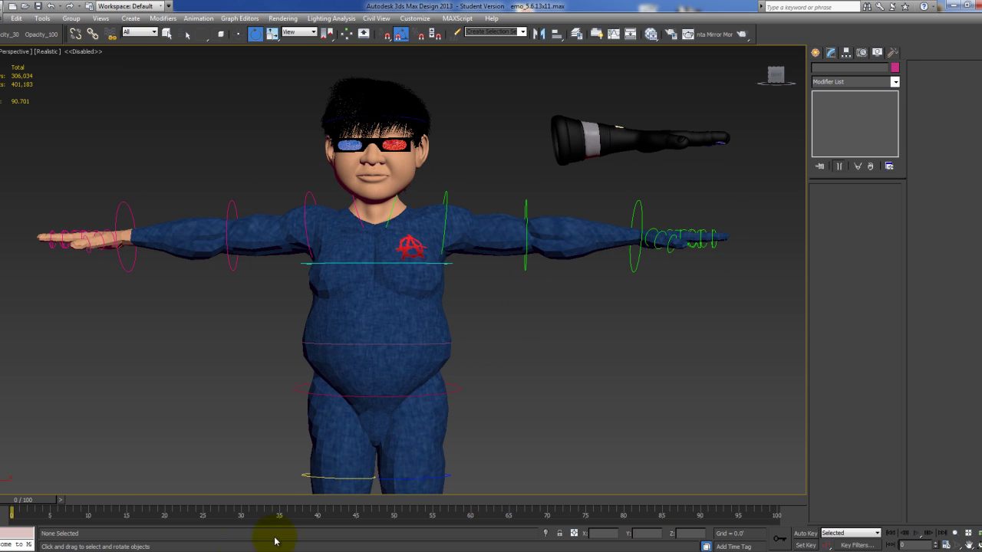
pyautogui.click(233, 549)
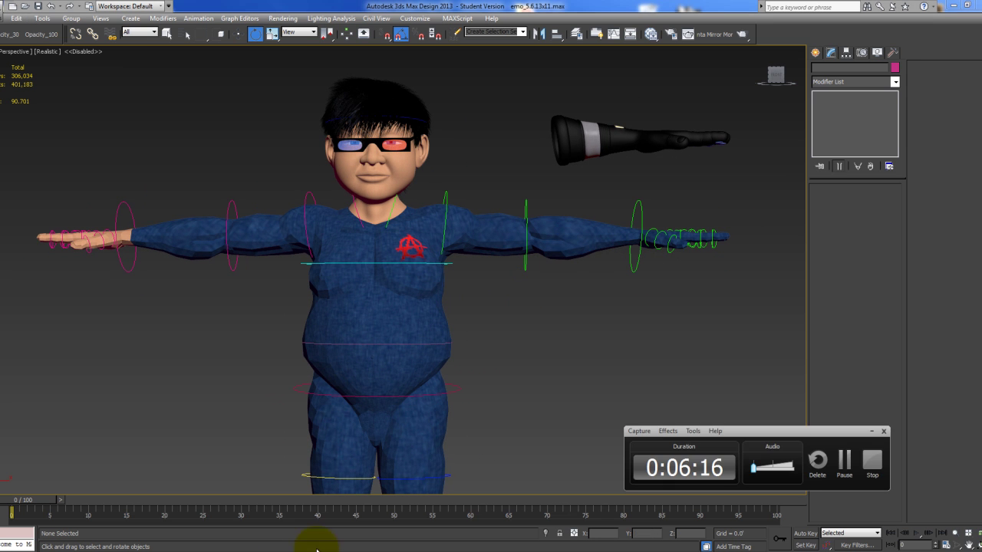